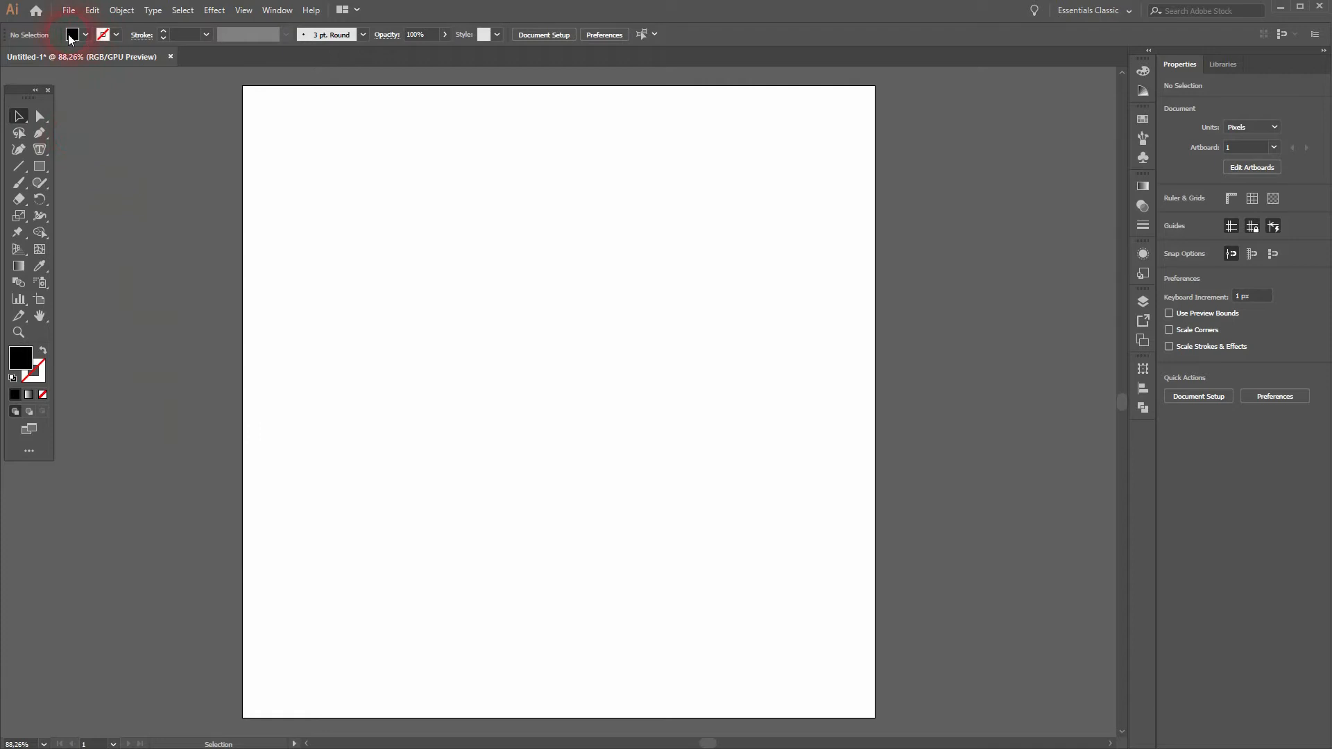
# Draw a black rectangle in the upper-left part of the artboard and set it to 50 px wide and 100 px high
pyautogui.click(39, 166)
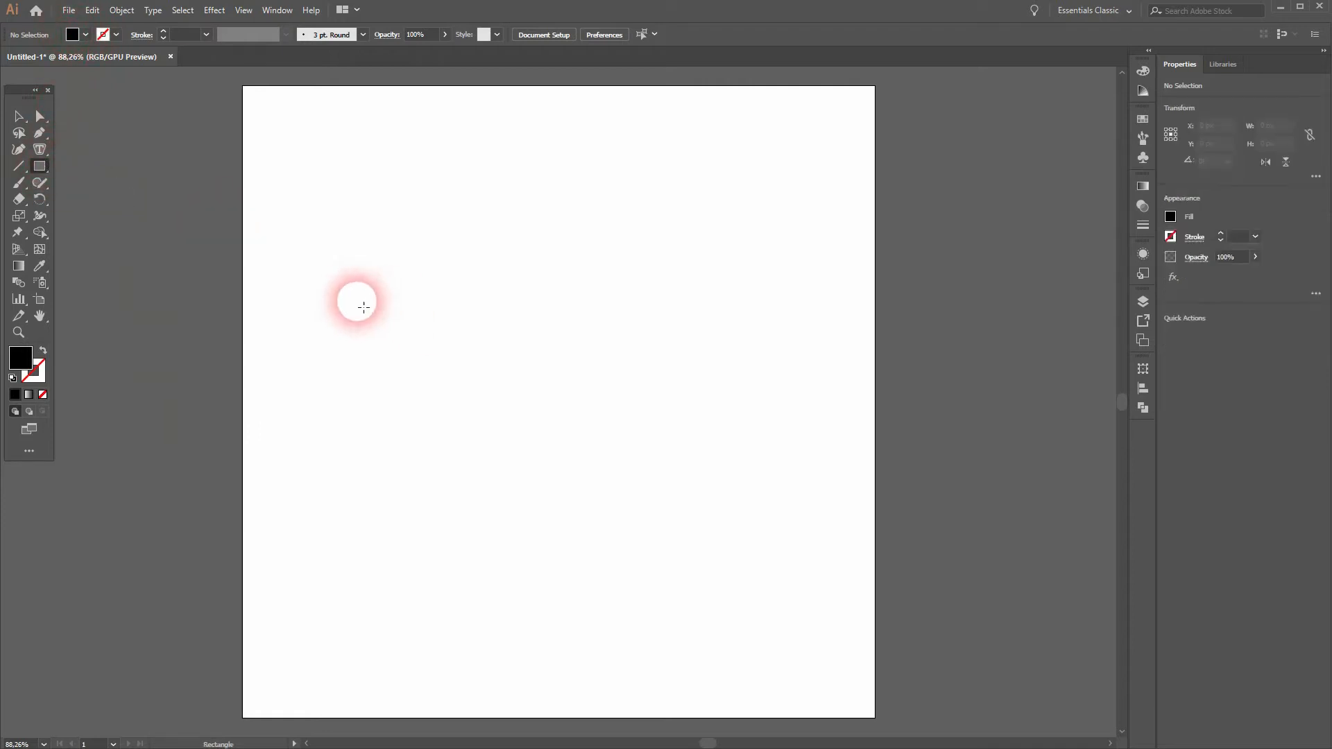
pyautogui.moveTo(360, 305); pyautogui.dragTo(413, 417)
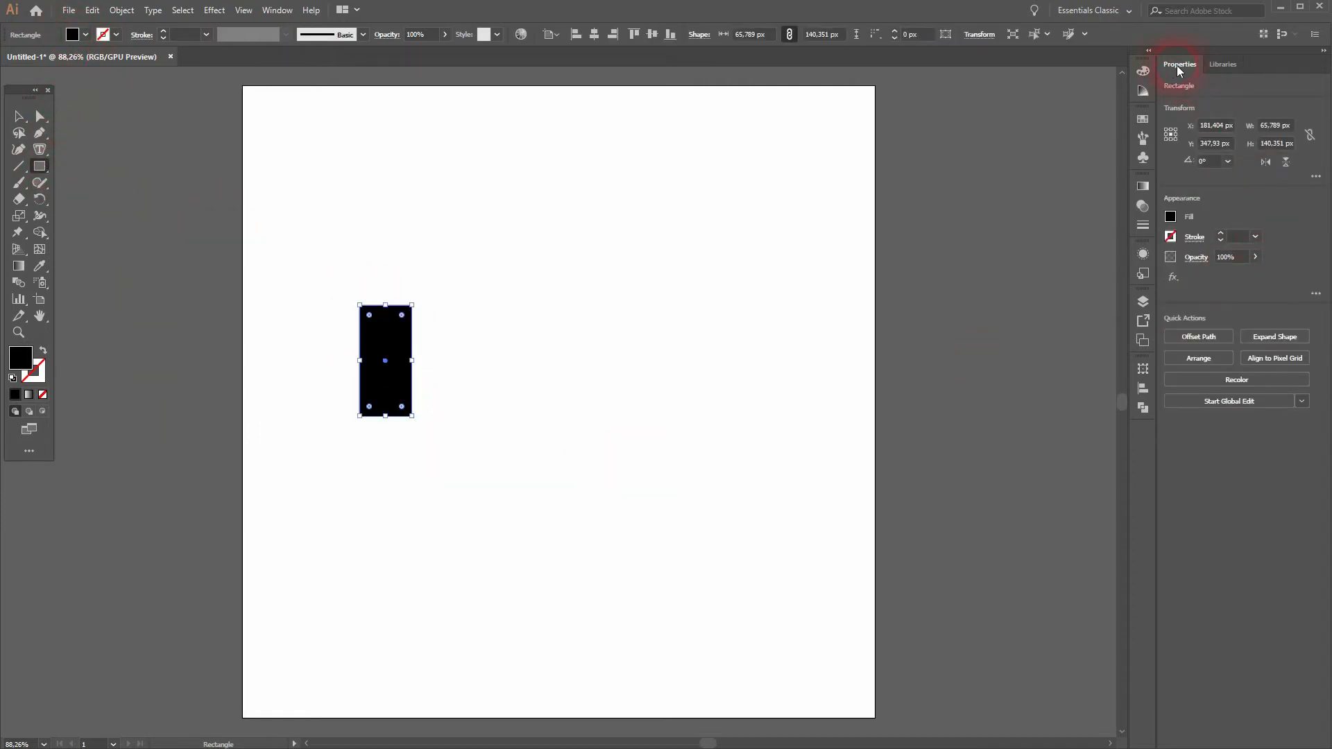
pyautogui.click(278, 10)
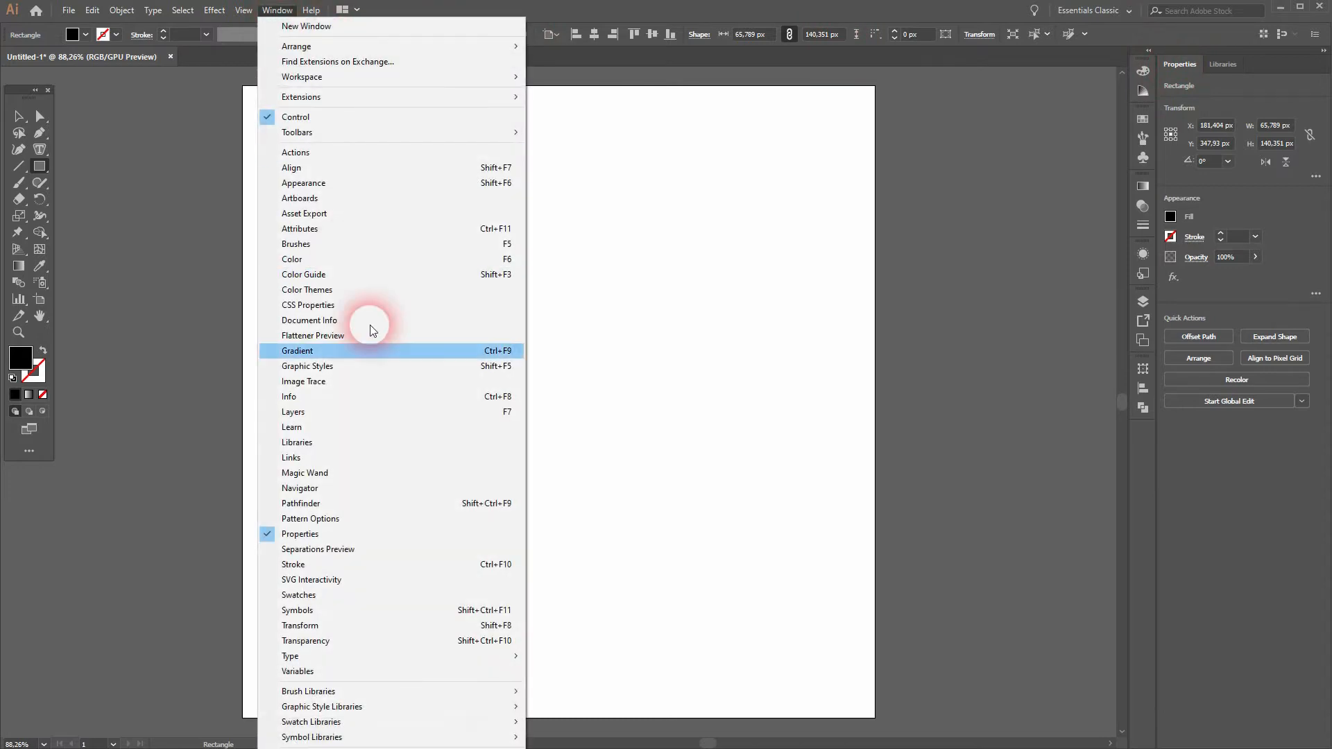
pyautogui.click(1276, 125)
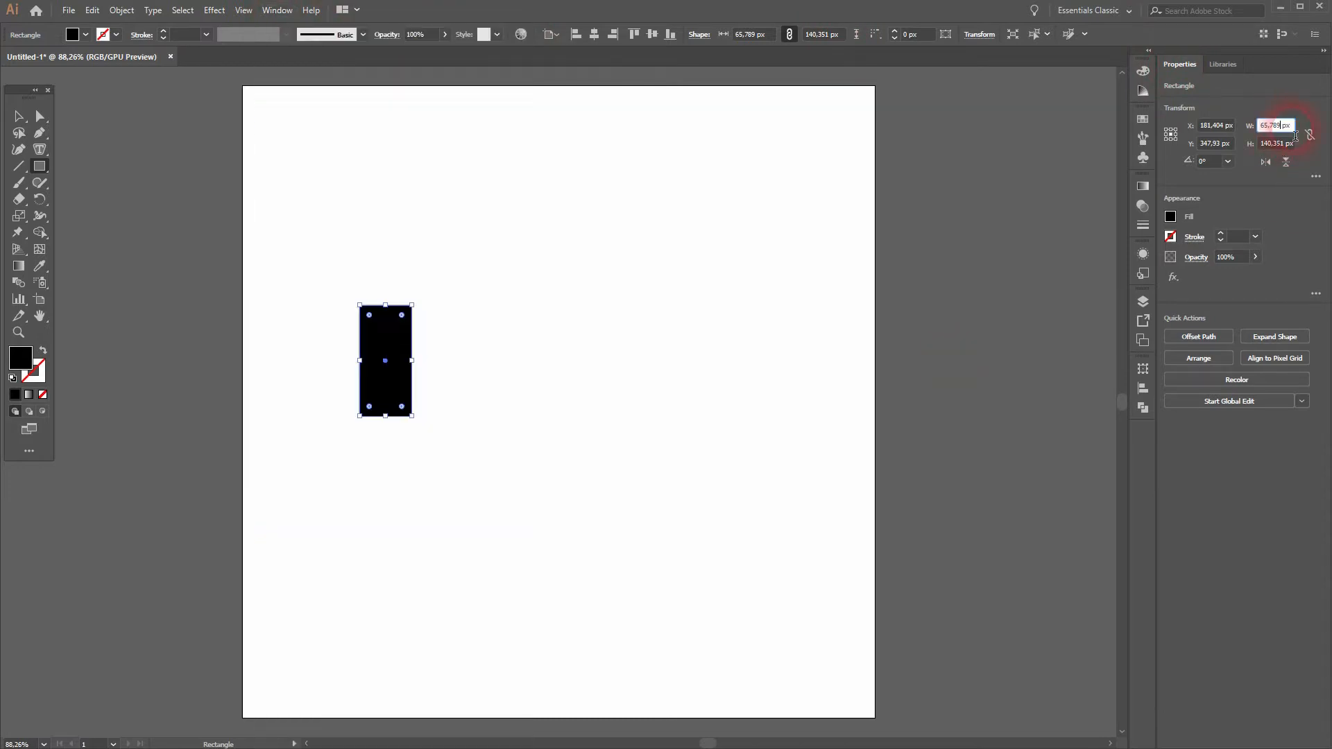
pyautogui.write('50')
pyautogui.press('Return')
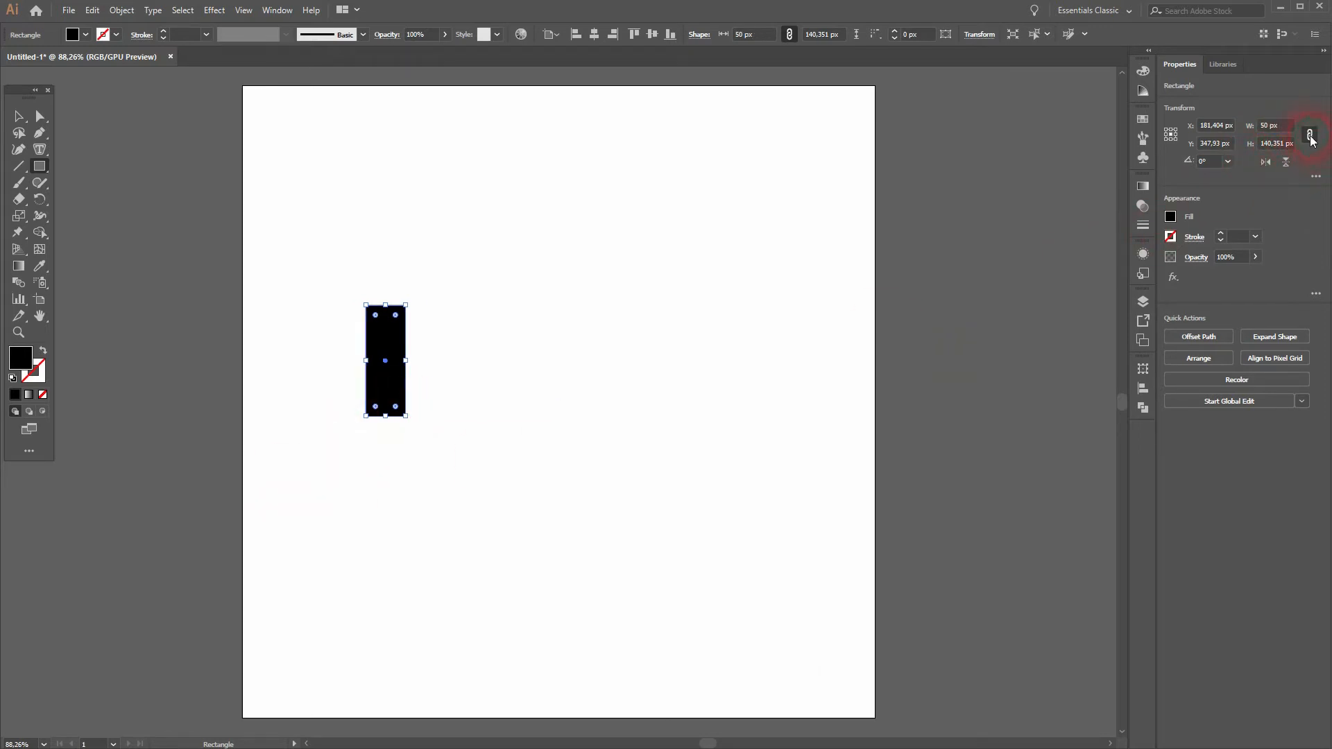
pyautogui.click(1295, 149)
pyautogui.write('100')
pyautogui.press('Return')
# Duplicate the rectangle three times to its right at equal spacing to form a row of four bars
pyautogui.click(18, 116)
pyautogui.click(513, 352)
pyautogui.moveTo(397, 353); pyautogui.dragTo(470, 357)
pyautogui.hotkey('ctrl', 'd')
pyautogui.hotkey('ctrl', 'd')
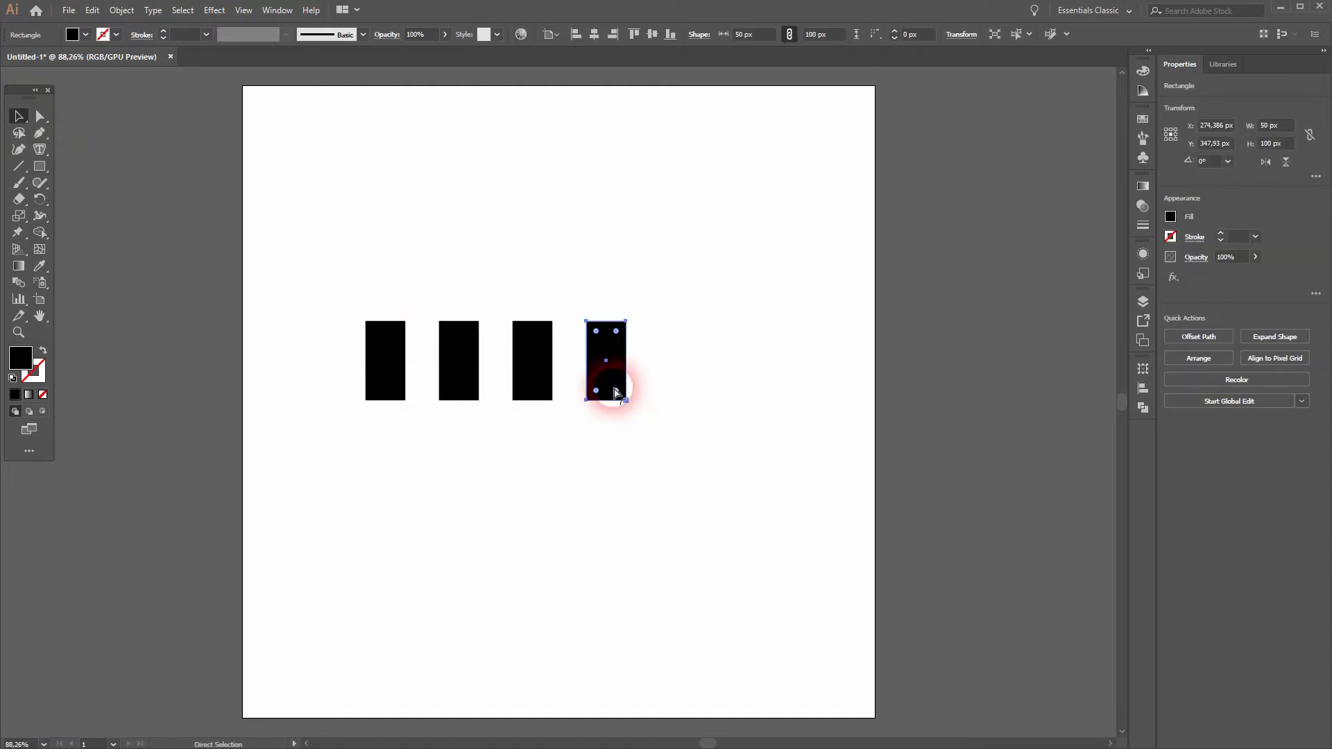
pyautogui.click(759, 397)
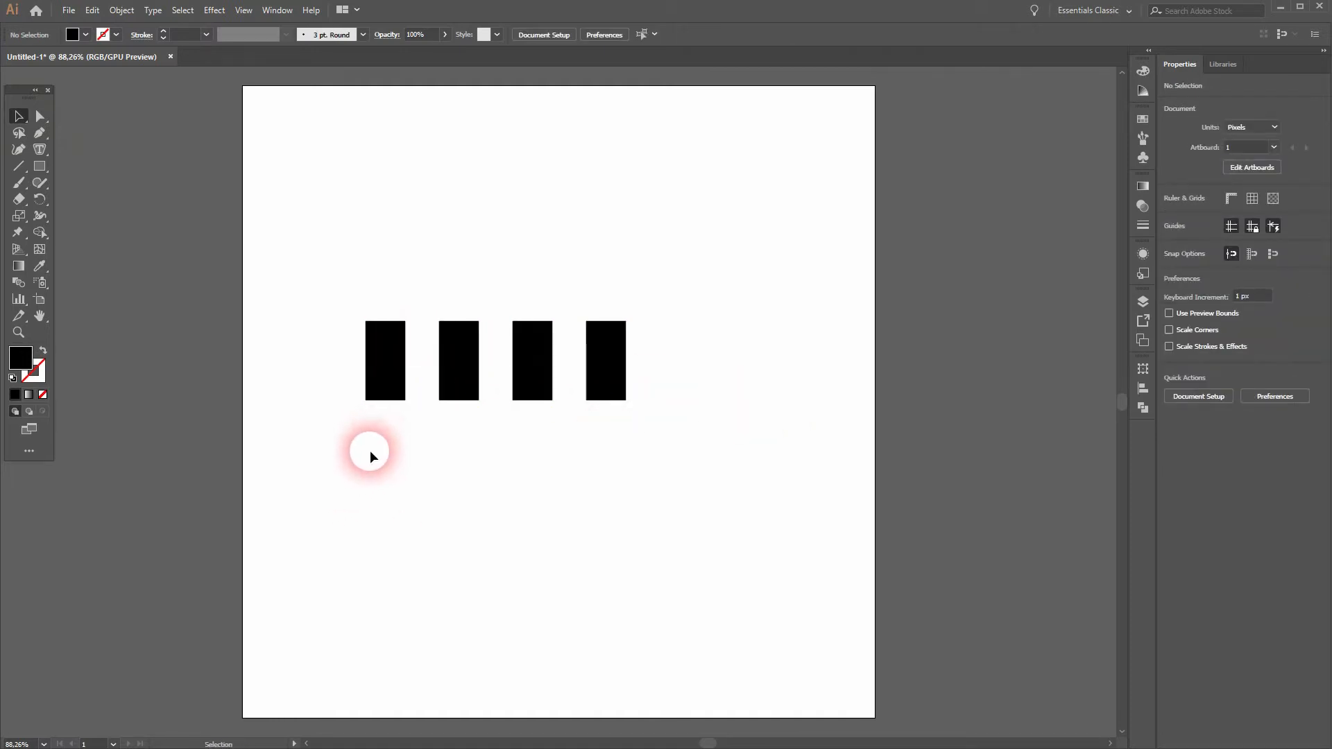
# Set the second bar's height to 150 px and the third bar's height to 210 px
pyautogui.click(455, 349)
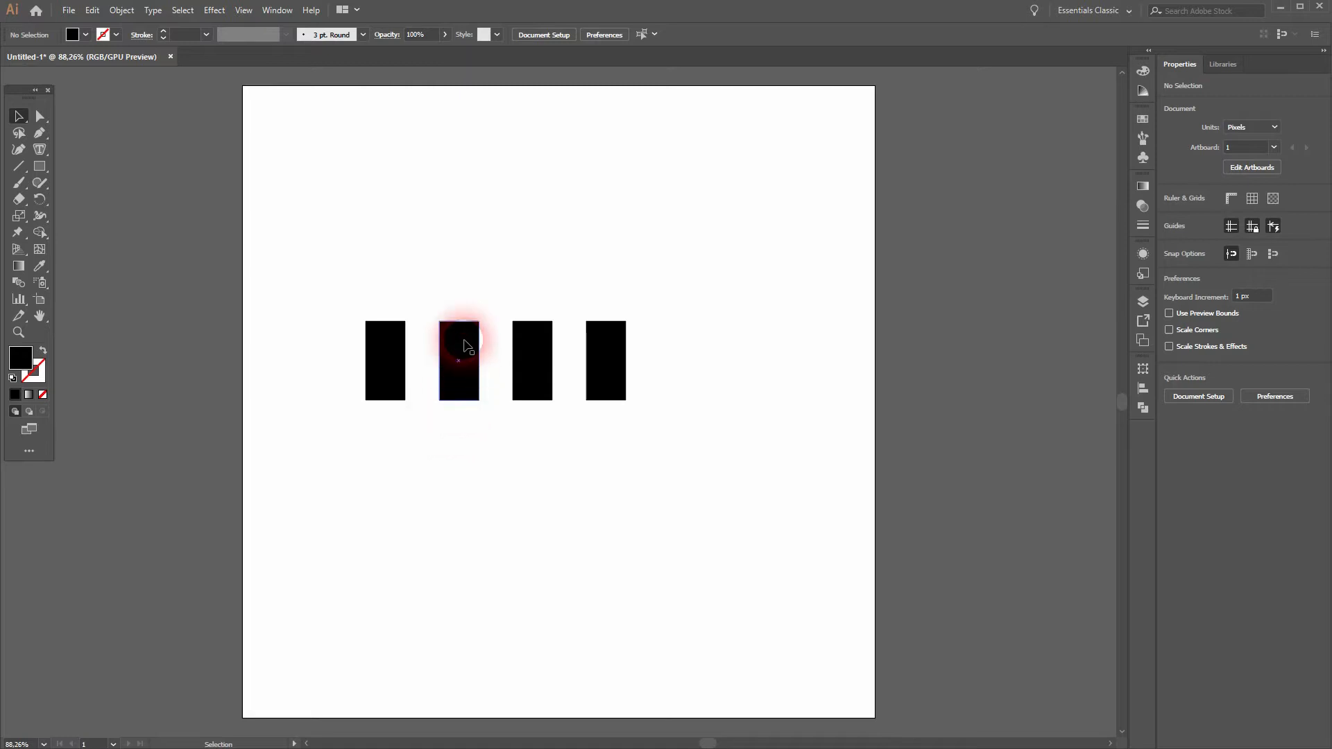
pyautogui.click(1277, 143)
pyautogui.write('150')
pyautogui.press('Return')
pyautogui.click(524, 373)
pyautogui.click(1292, 147)
pyautogui.write('210')
pyautogui.press('Return')
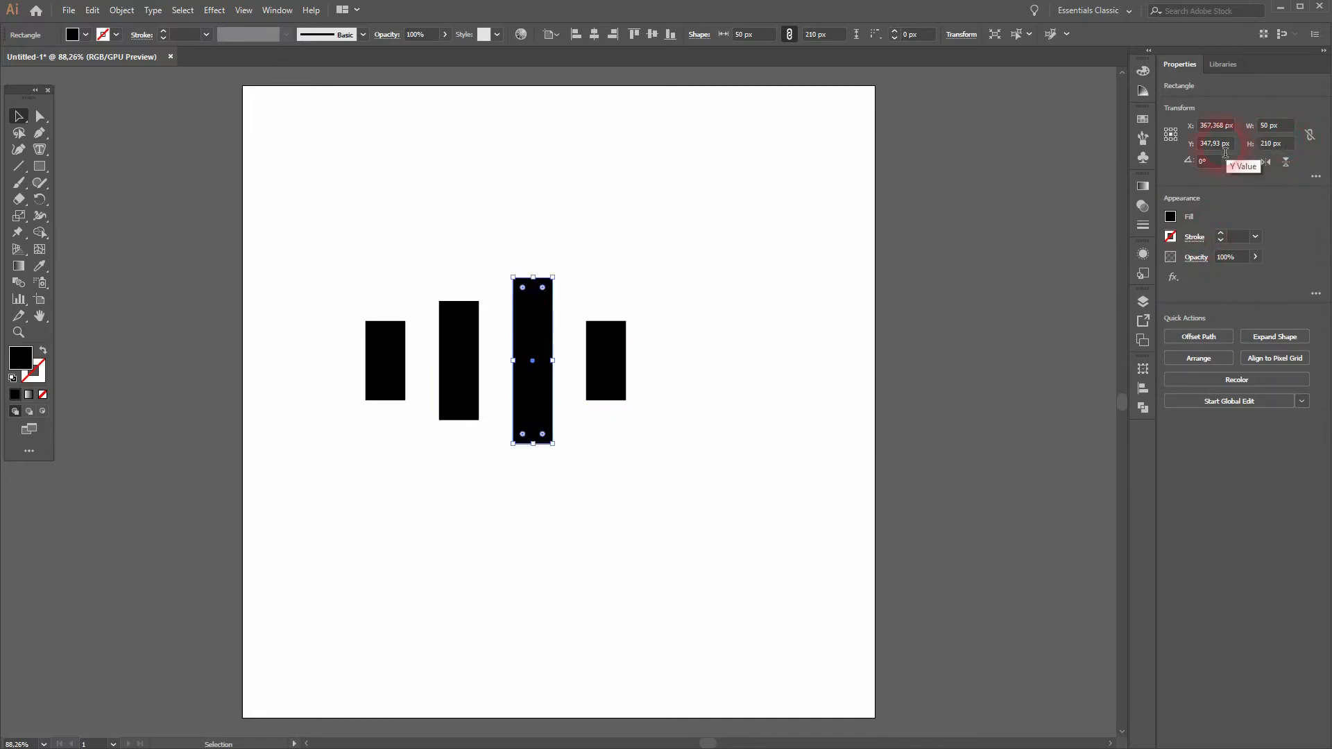
# Set the fourth bar's height to 250 px and deselect it
pyautogui.click(606, 375)
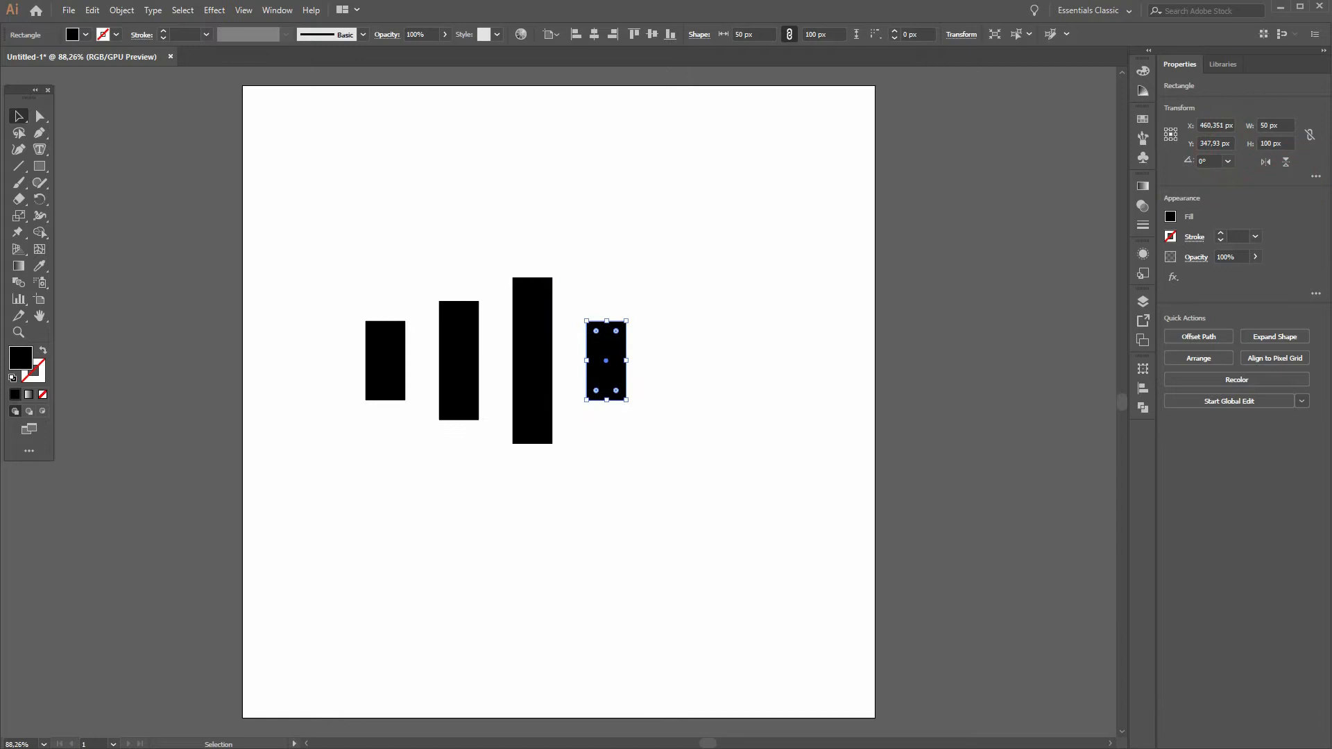
pyautogui.click(1290, 152)
pyautogui.write('250')
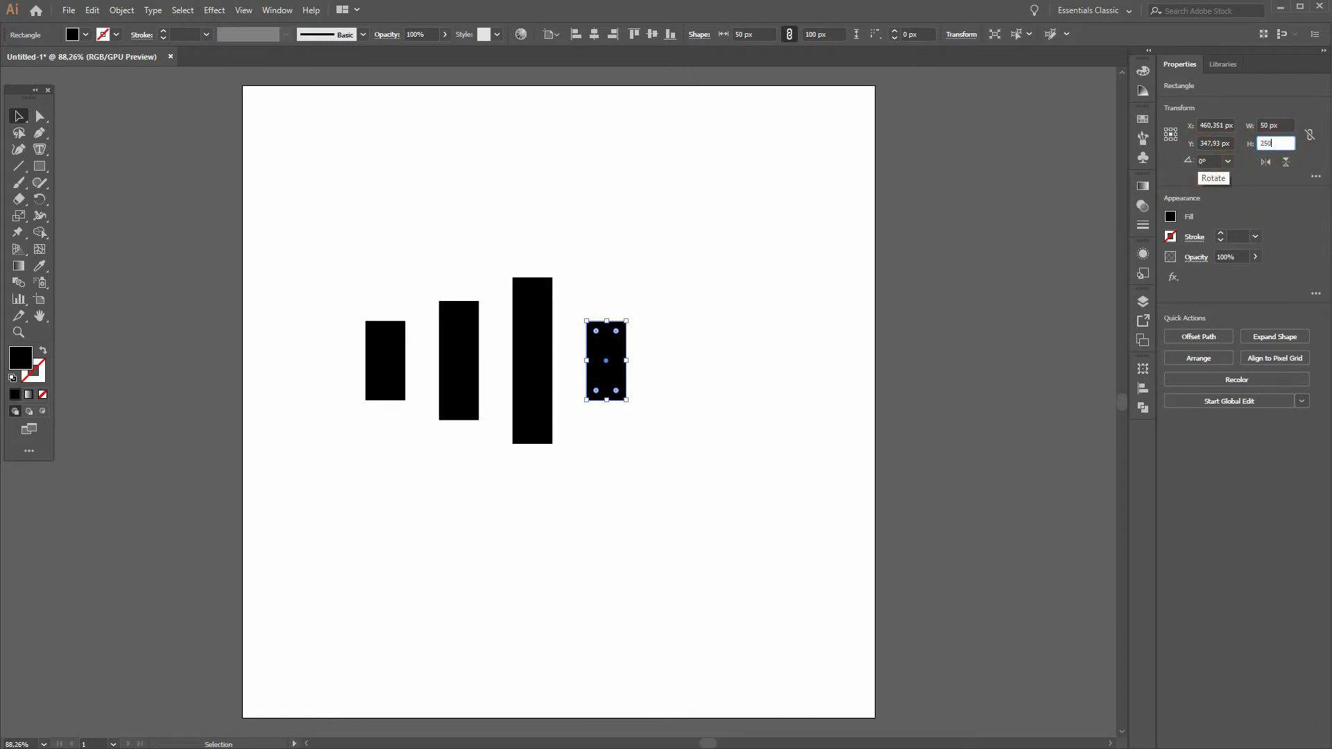
pyautogui.press('Return')
pyautogui.click(750, 430)
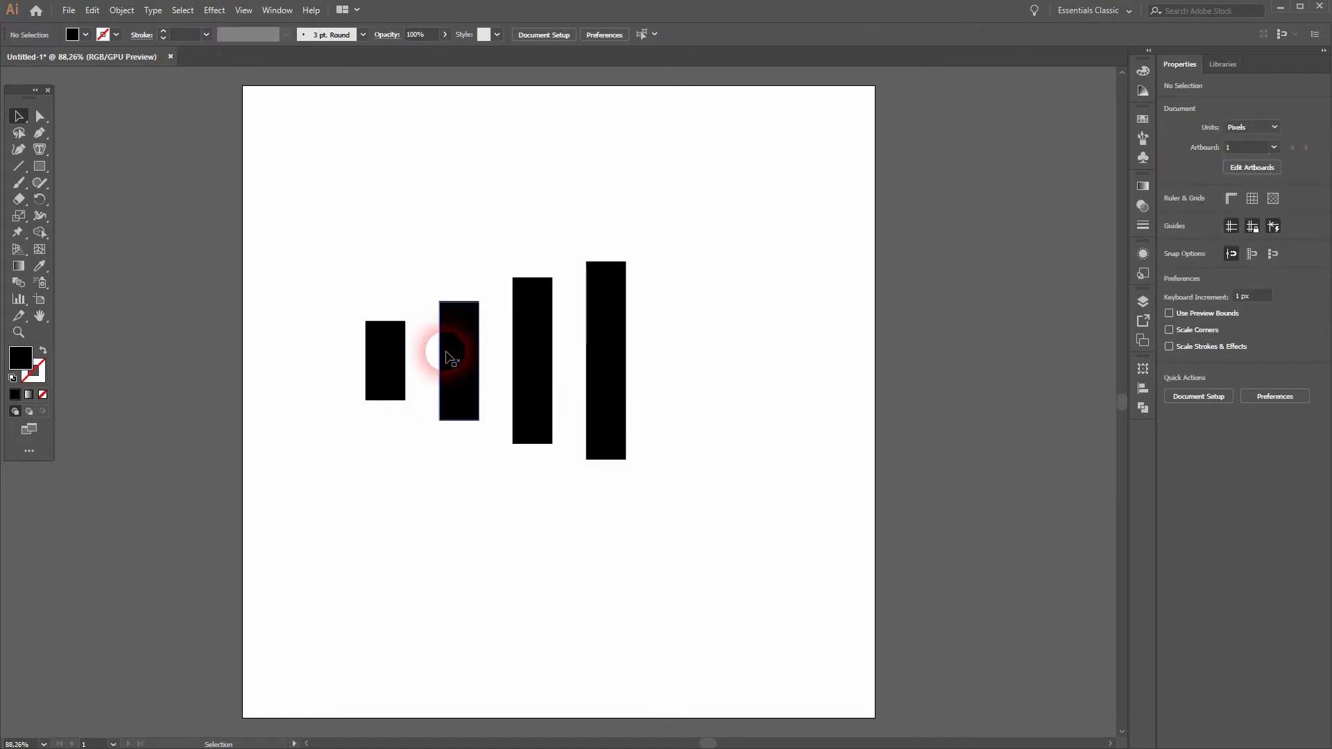
# Move the three taller bars up onto the first bar's baseline, and center all four bars on the artboard
pyautogui.moveTo(447, 358)
pyautogui.mouseDown()
pyautogui.moveTo(448, 340)
pyautogui.moveTo(451, 368)
pyautogui.moveTo(444, 339)
pyautogui.mouseUp()
pyautogui.moveTo(535, 306); pyautogui.dragTo(540, 280)
pyautogui.moveTo(623, 307); pyautogui.dragTo(612, 254)
pyautogui.click(517, 472)
pyautogui.moveTo(321, 467); pyautogui.dragTo(676, 456)
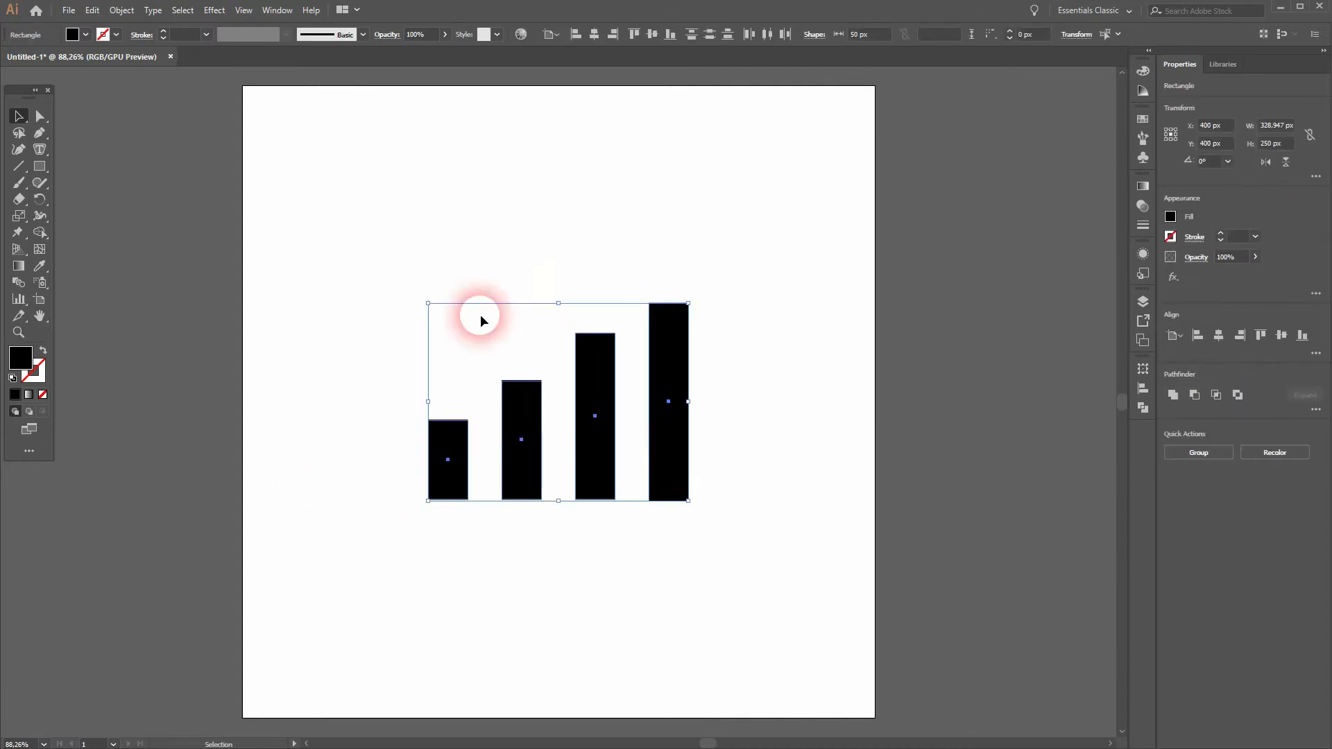
# Fill all four bars with a medium blue swatch and deselect them
pyautogui.click(86, 36)
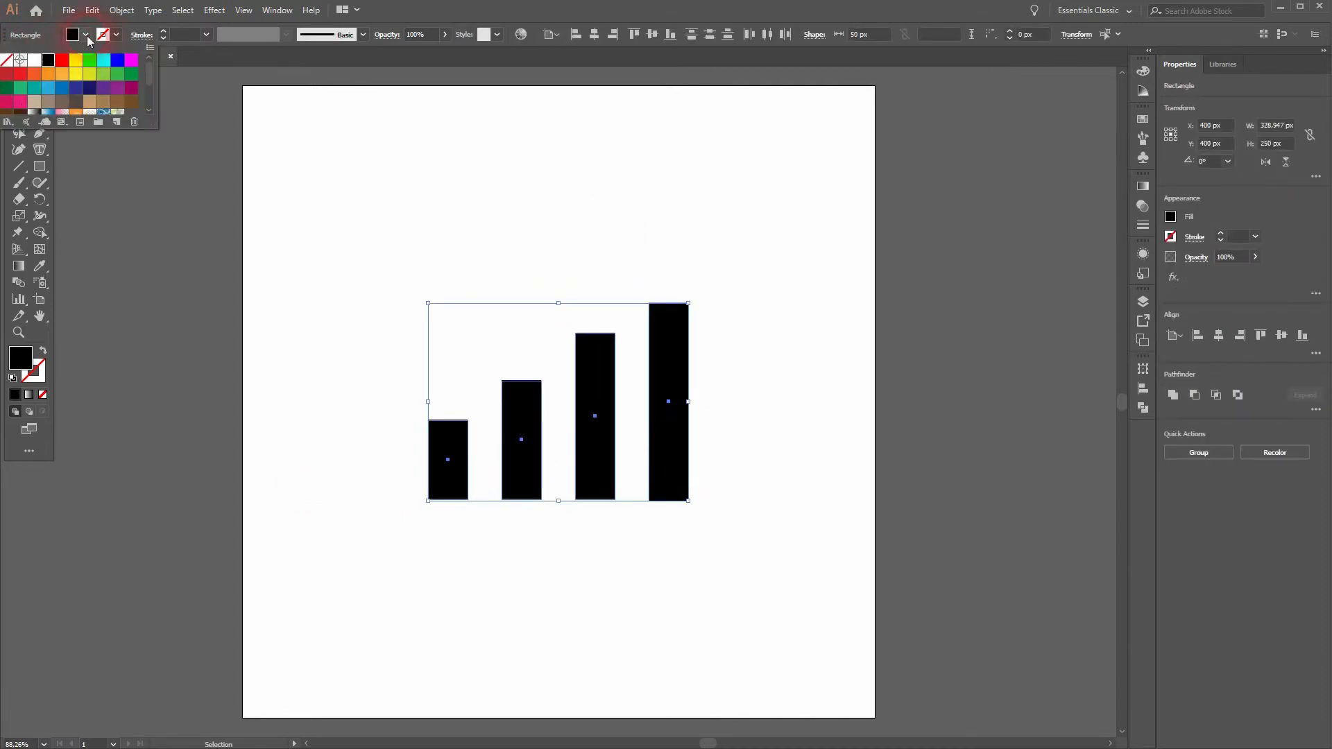
pyautogui.click(66, 88)
pyautogui.click(77, 88)
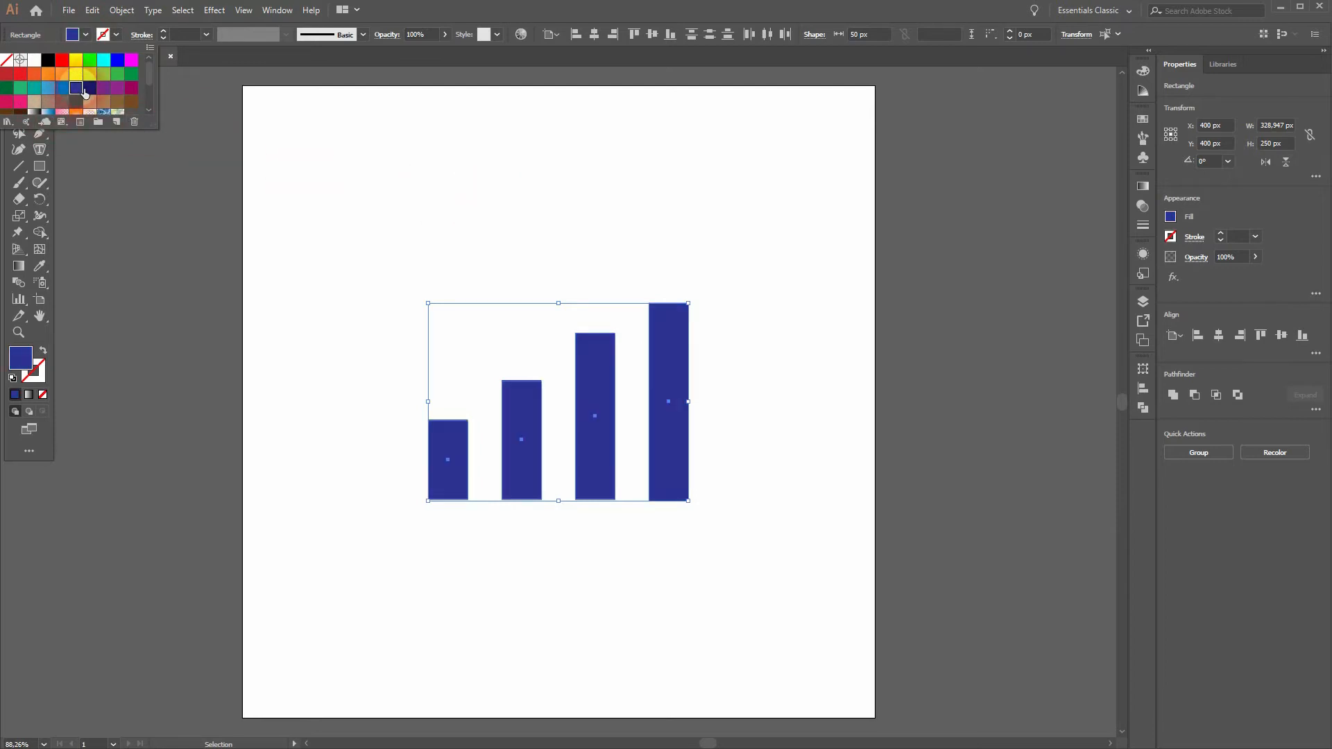
pyautogui.click(47, 88)
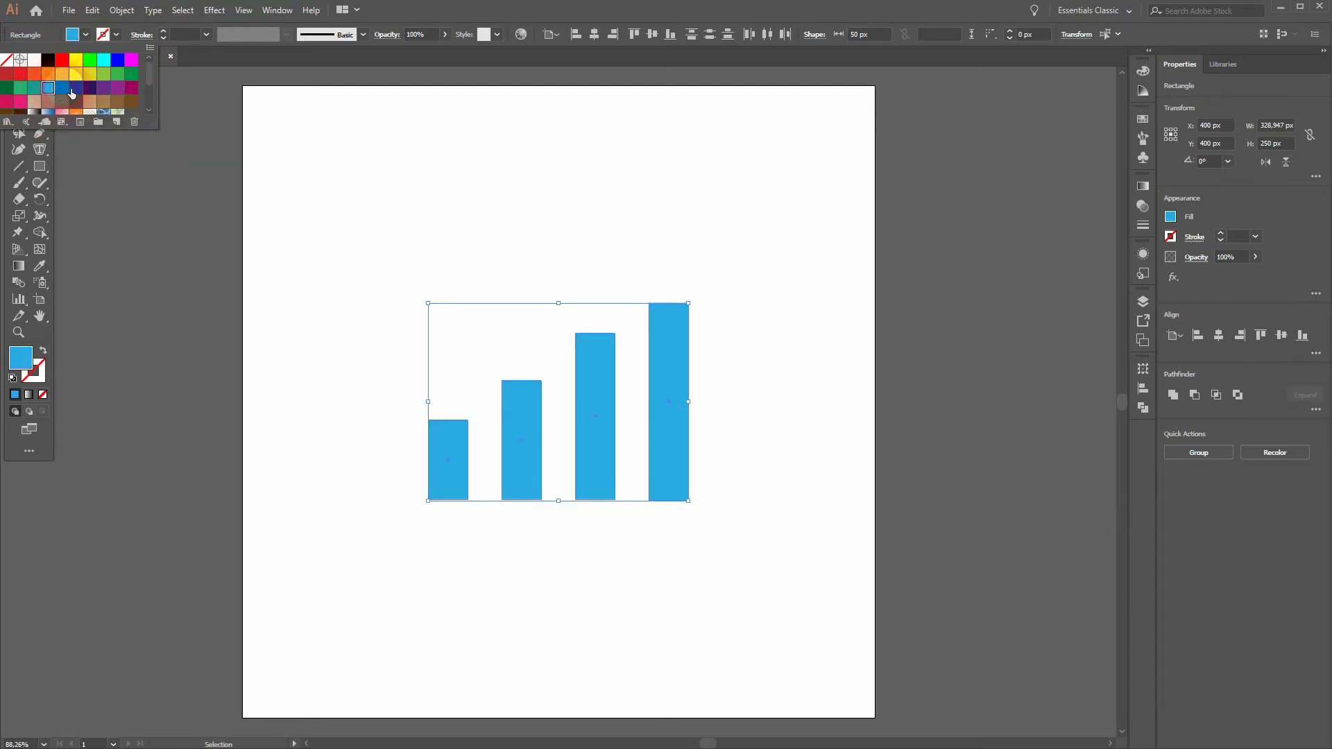
pyautogui.click(62, 88)
pyautogui.click(372, 139)
pyautogui.click(758, 207)
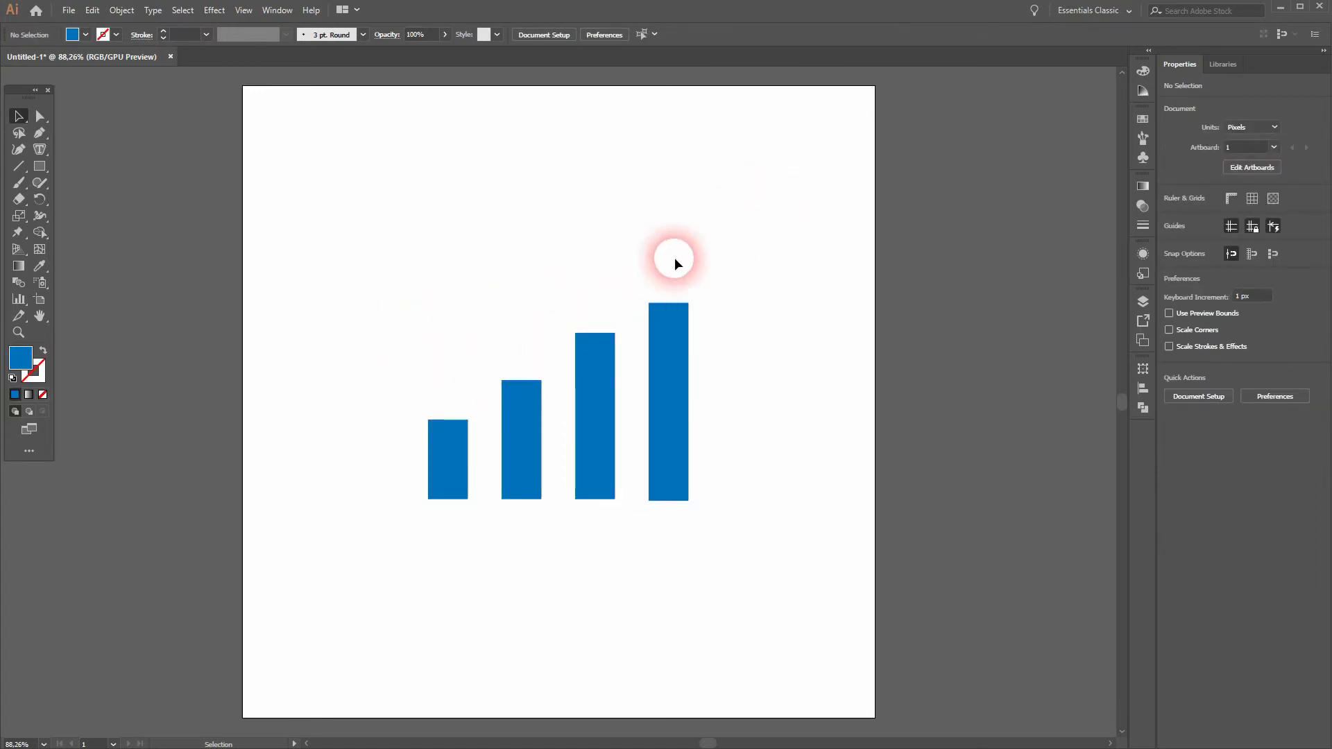
# Set the fill colour for new shapes to a dark red swatch with nothing selected
pyautogui.click(86, 35)
pyautogui.click(10, 73)
pyautogui.click(102, 135)
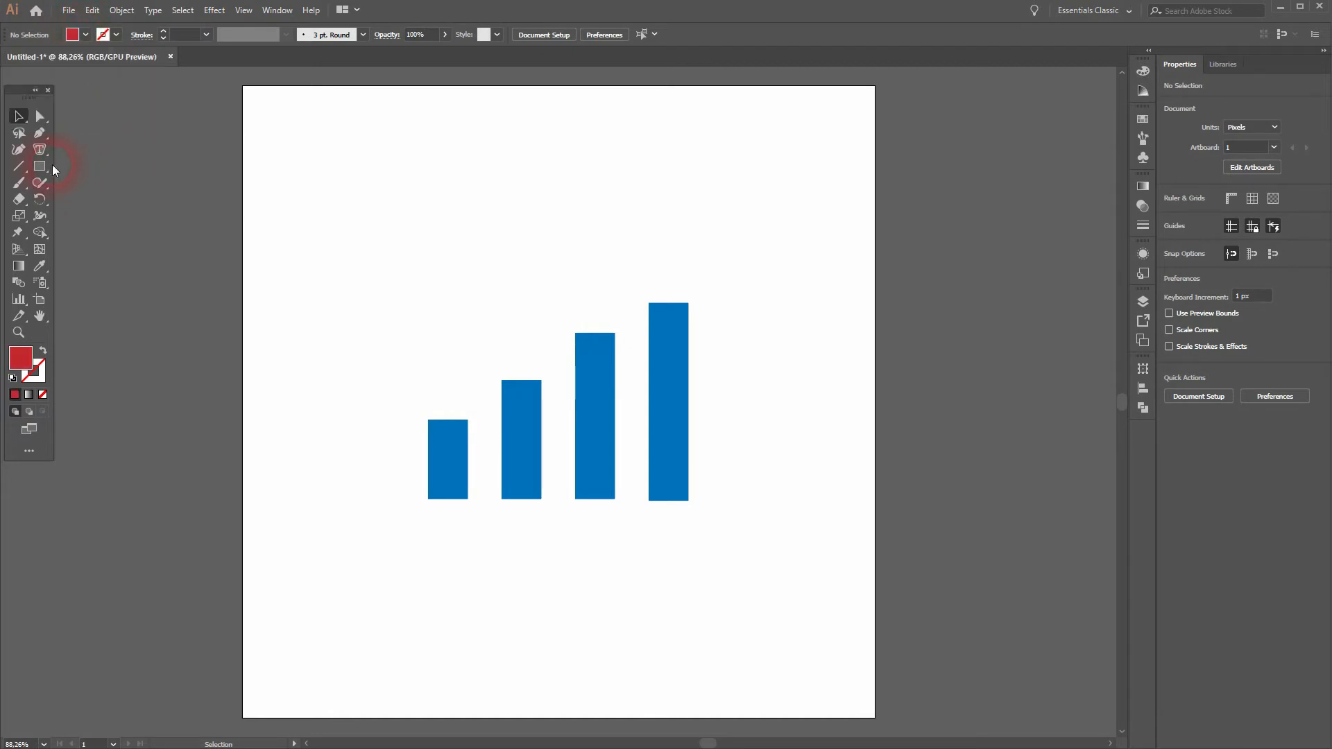
# Draw a short red rectangle as wide as the first bar on top of it, and copy it onto the fourth bar
pyautogui.click(52, 164)
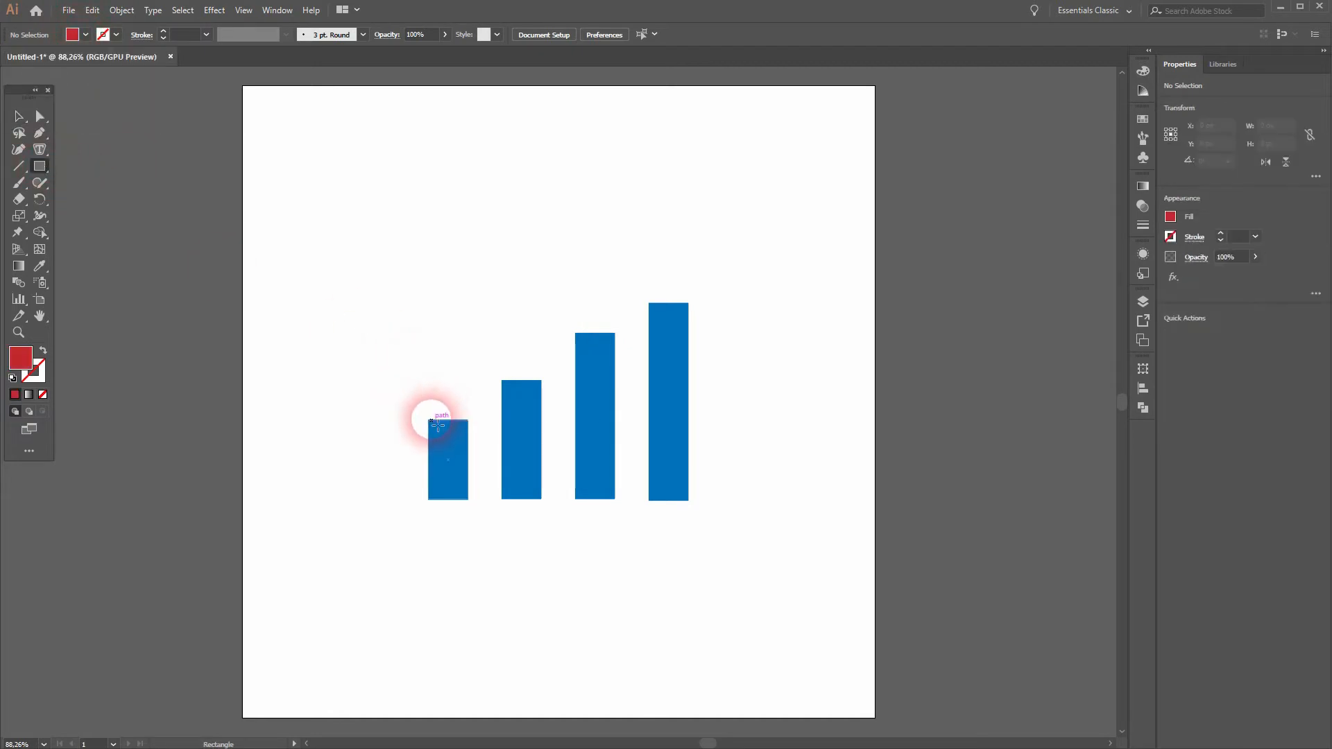
pyautogui.moveTo(428, 420); pyautogui.dragTo(468, 393)
pyautogui.click(19, 116)
pyautogui.click(381, 229)
pyautogui.moveTo(455, 398); pyautogui.dragTo(676, 280)
pyautogui.click(766, 350)
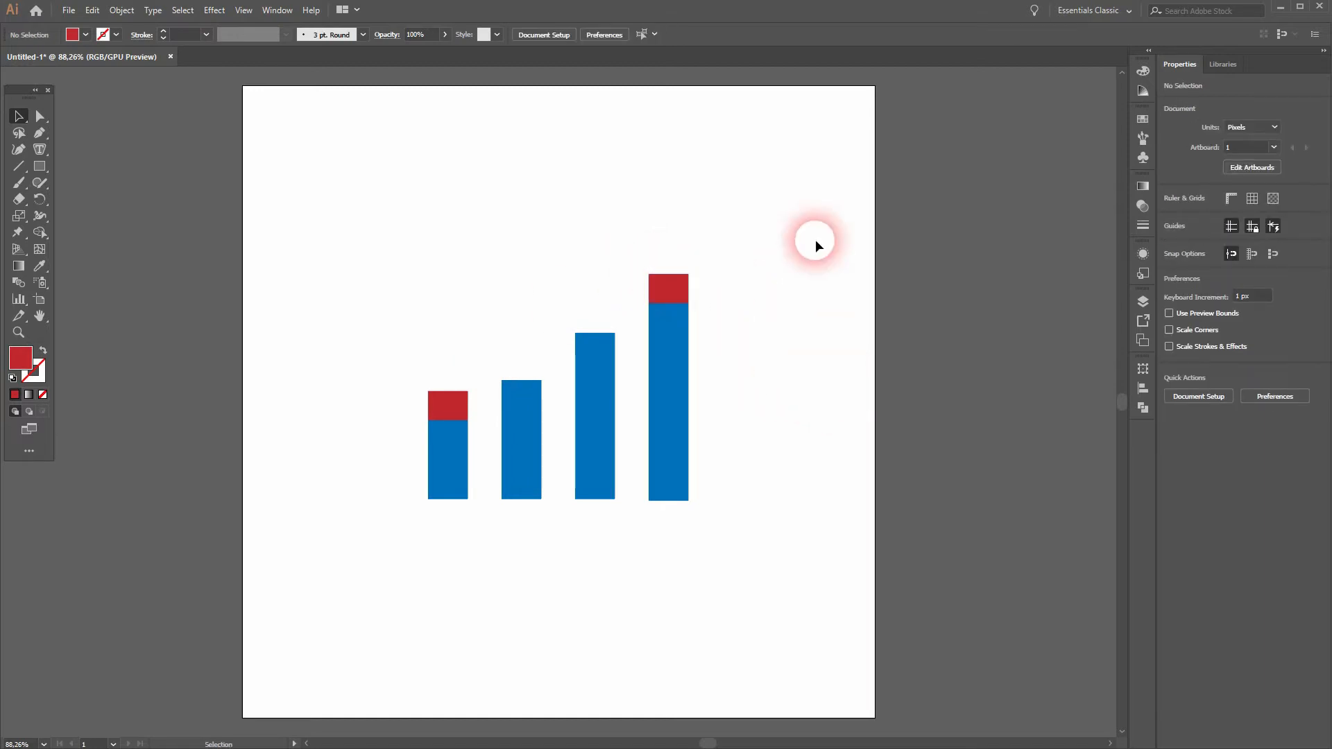
# Draw a straight line with the Pen tool between the top midpoints of the two red rectangles, with red stroke and no fill
pyautogui.click(39, 132)
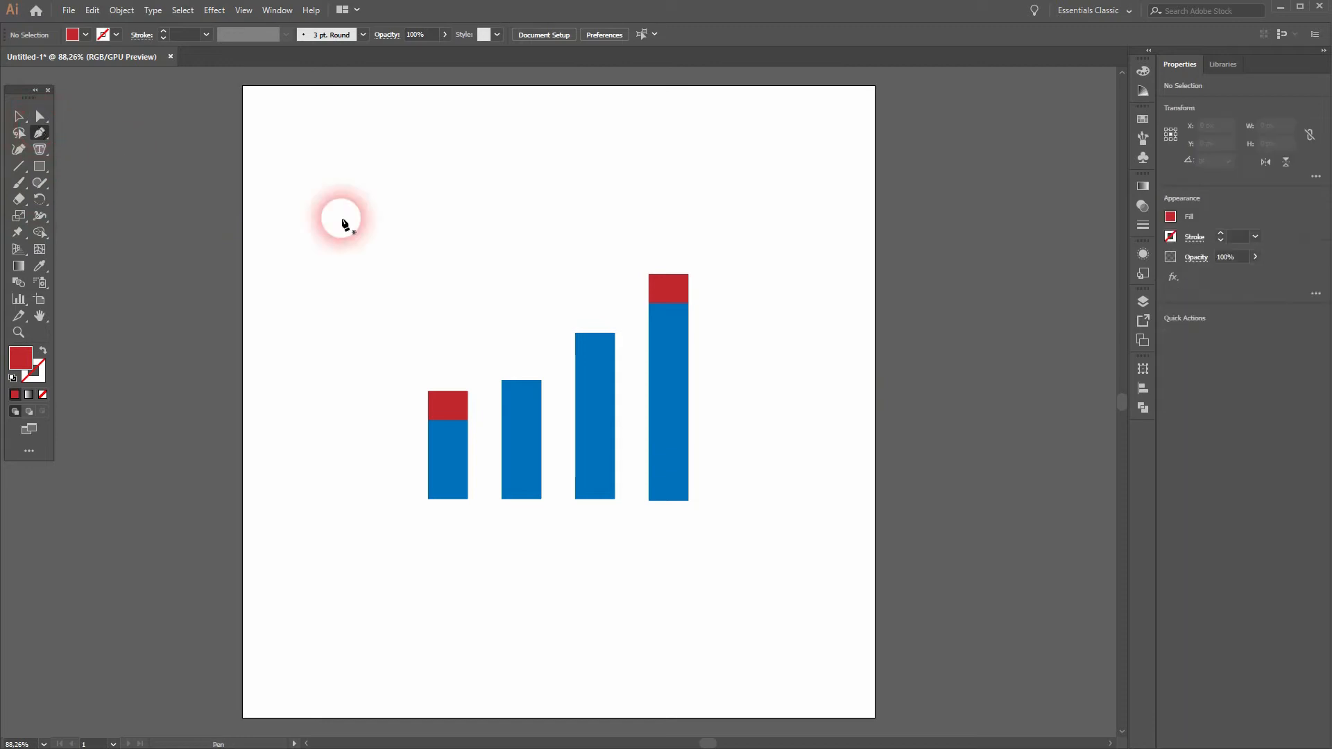
pyautogui.click(448, 391)
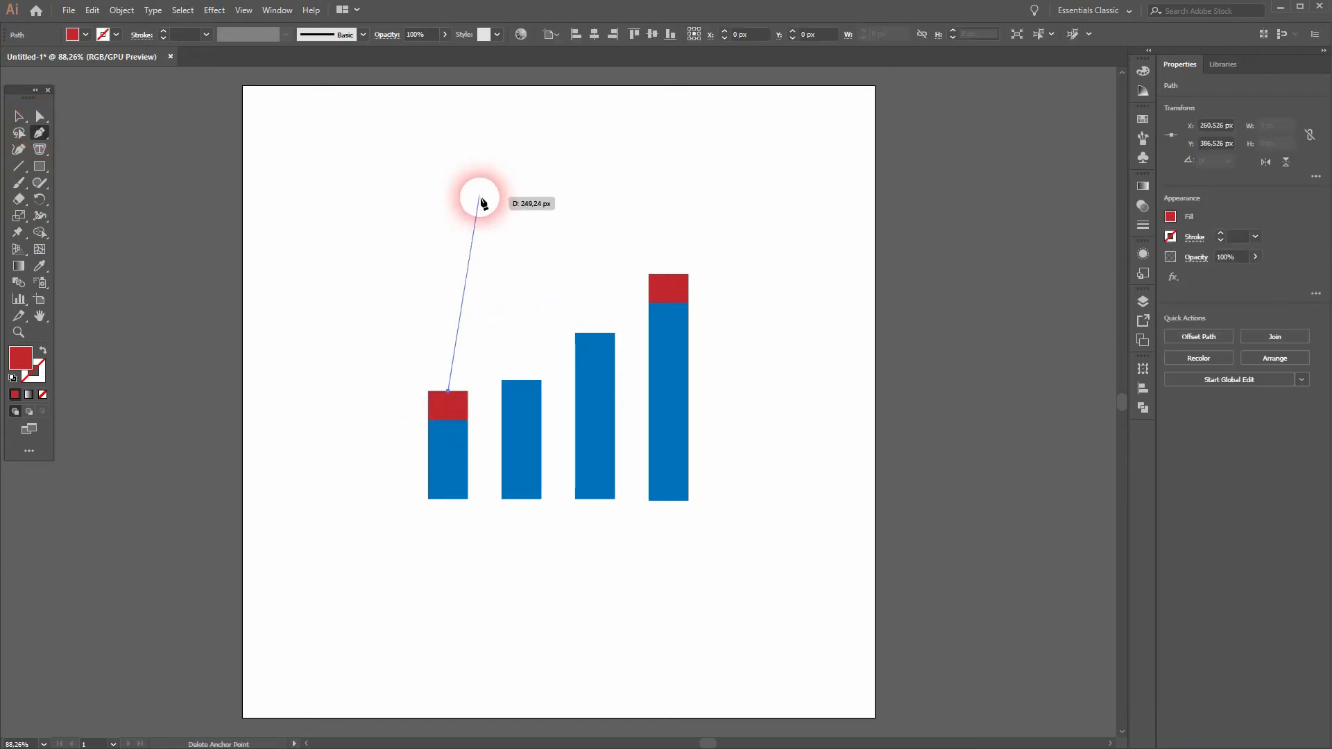
pyautogui.click(669, 274)
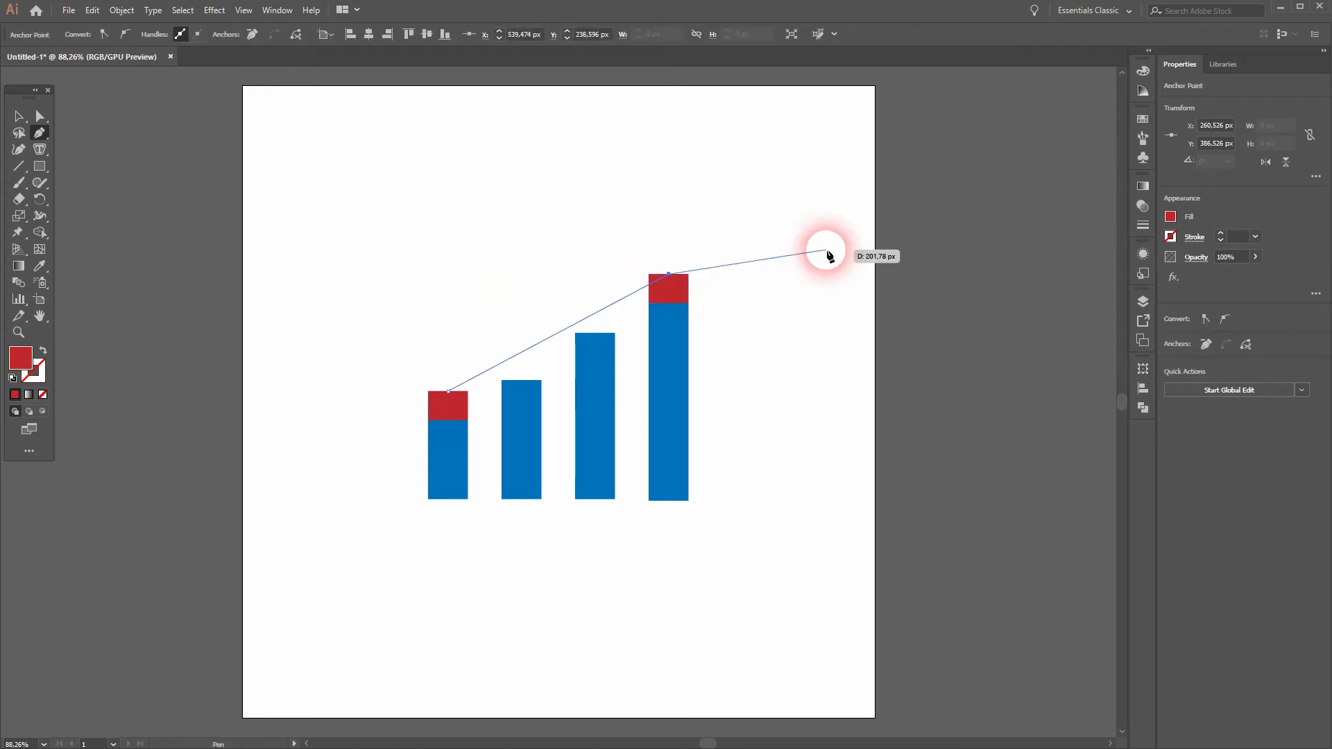
pyautogui.click(18, 117)
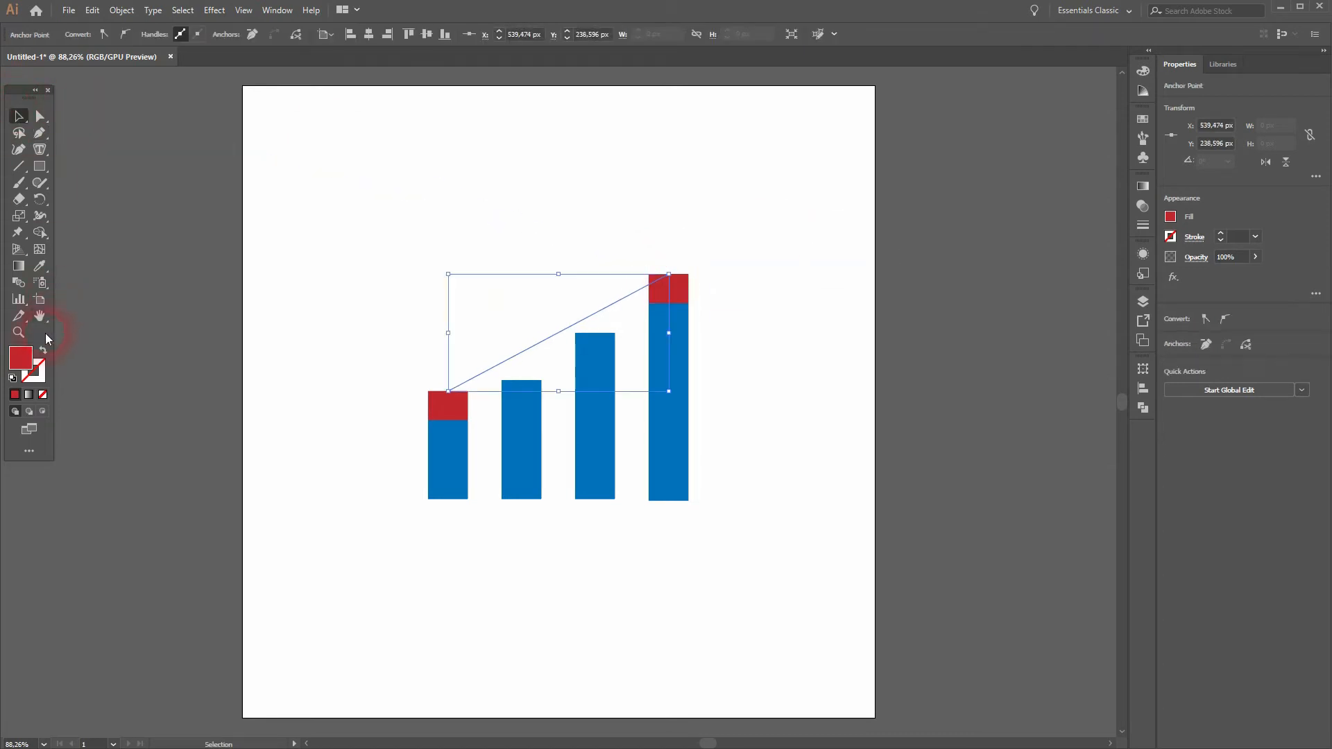
pyautogui.click(44, 352)
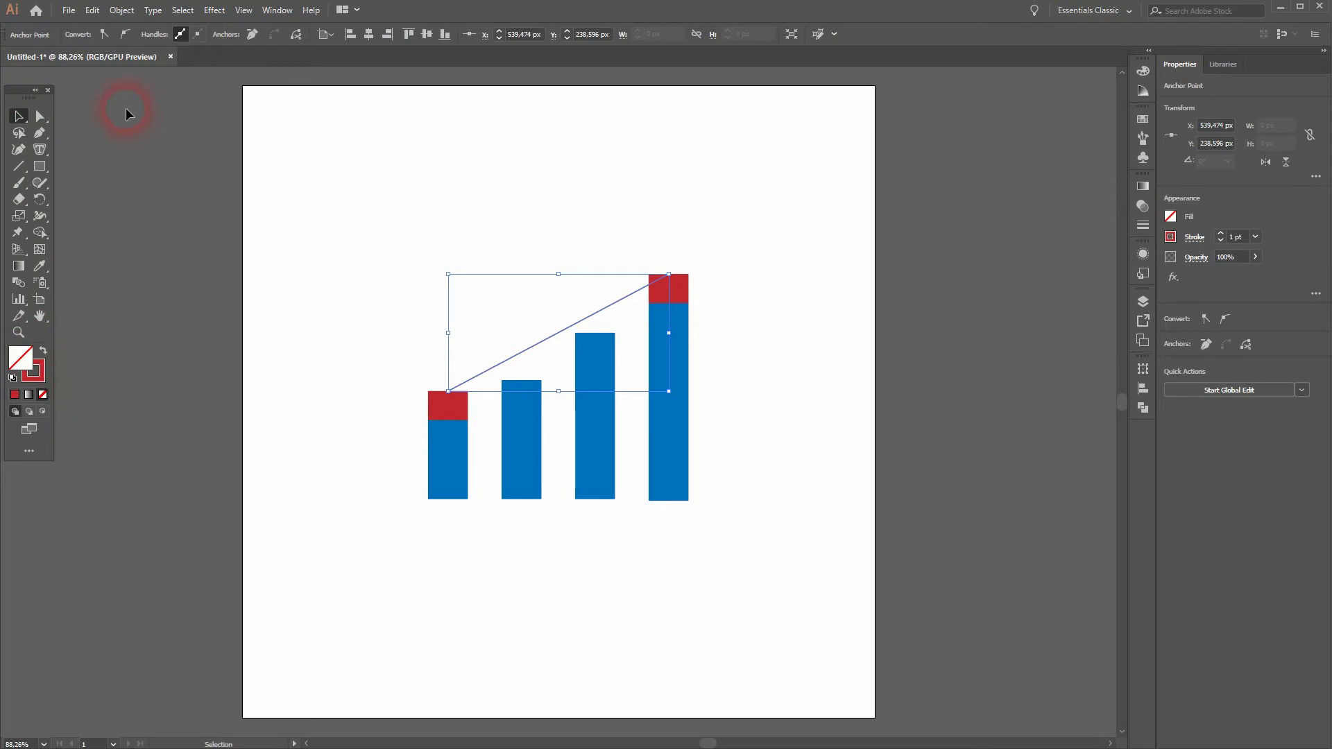
pyautogui.click(445, 219)
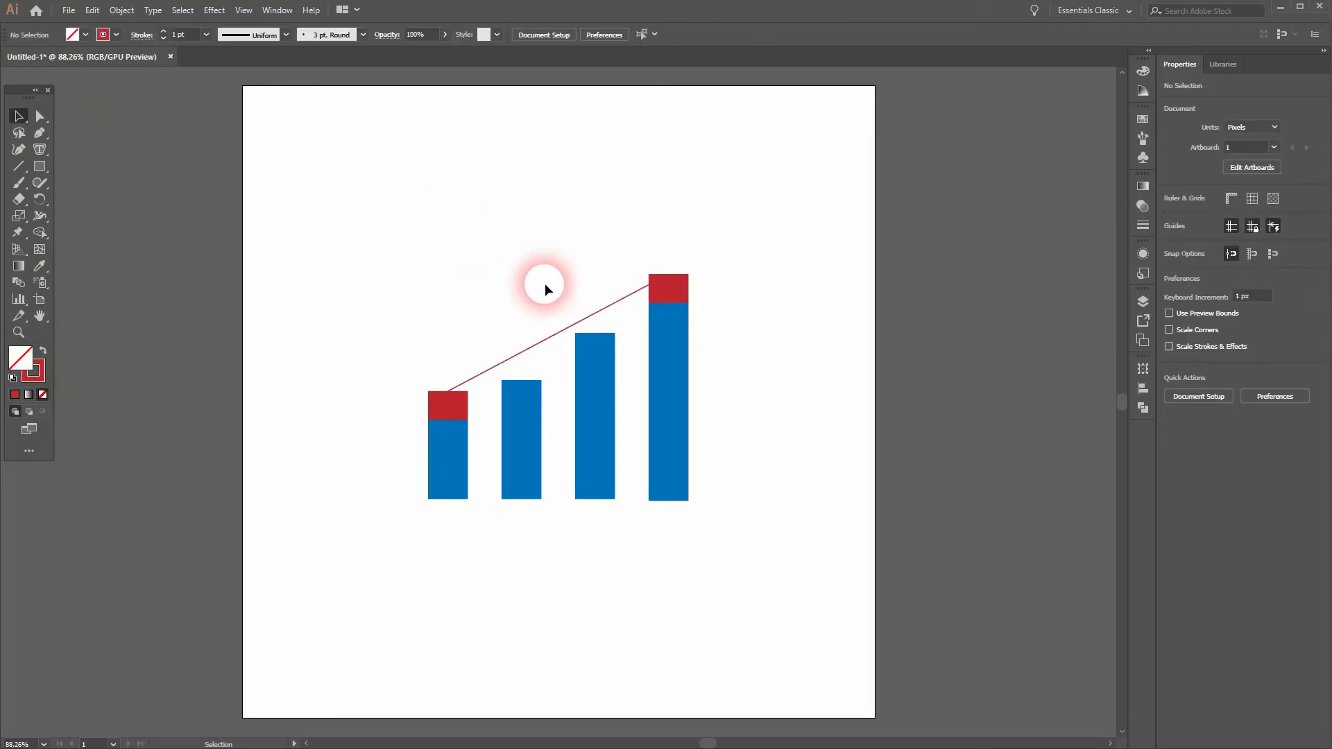
# Set the red line's stroke weight to 10 pt
pyautogui.click(574, 321)
pyautogui.click(164, 31)
pyautogui.click(163, 31)
pyautogui.click(163, 31)
pyautogui.click(163, 31)
pyautogui.click(163, 31)
pyautogui.click(164, 31)
pyautogui.click(164, 32)
pyautogui.click(164, 32)
pyautogui.click(163, 31)
pyautogui.click(792, 238)
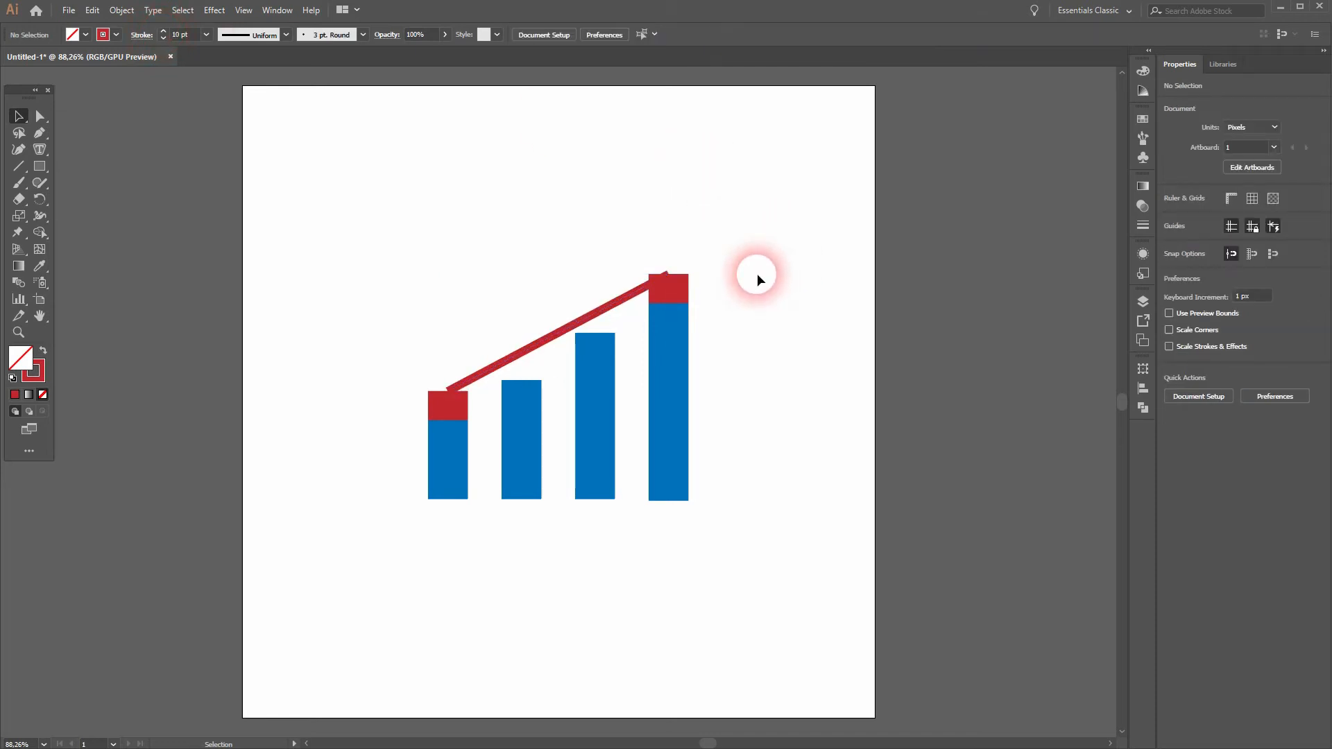
# Delete the two red rectangles on top of the first and fourth bars
pyautogui.click(673, 287)
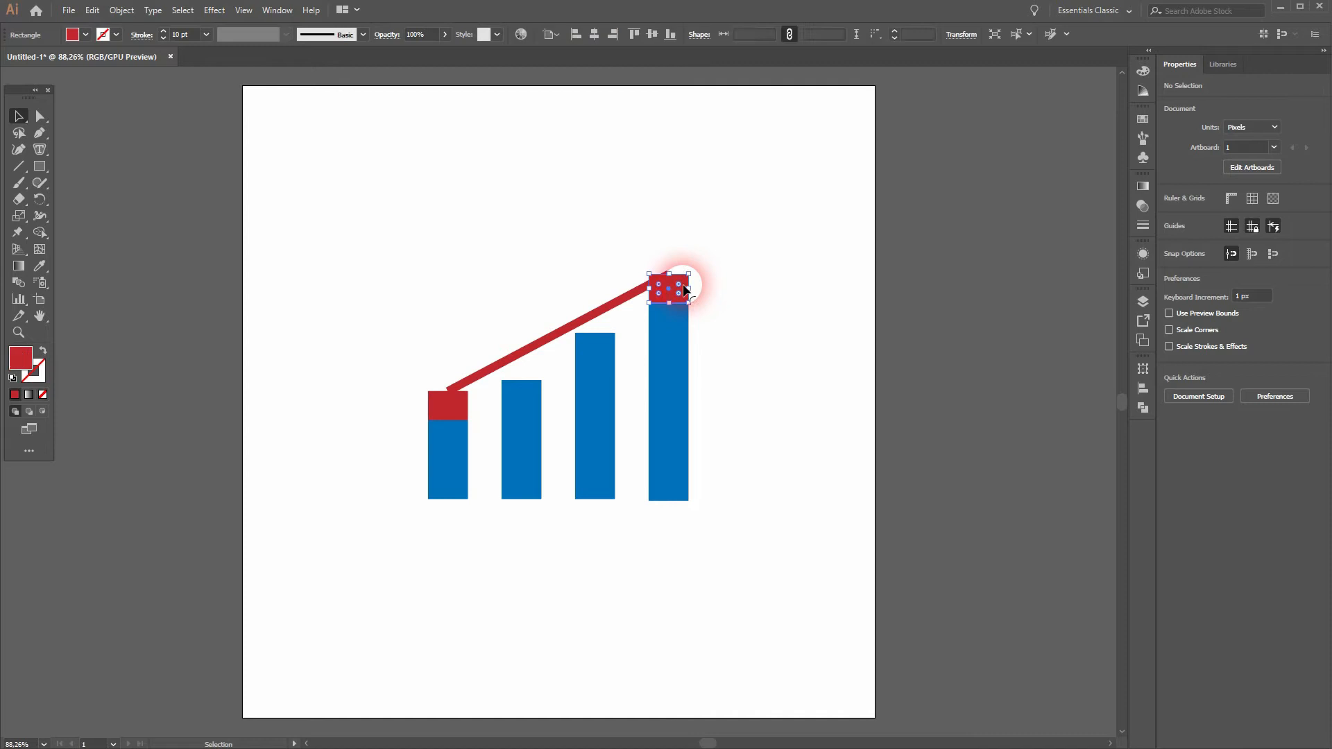
pyautogui.press('Delete')
pyautogui.click(451, 406)
pyautogui.press('Delete')
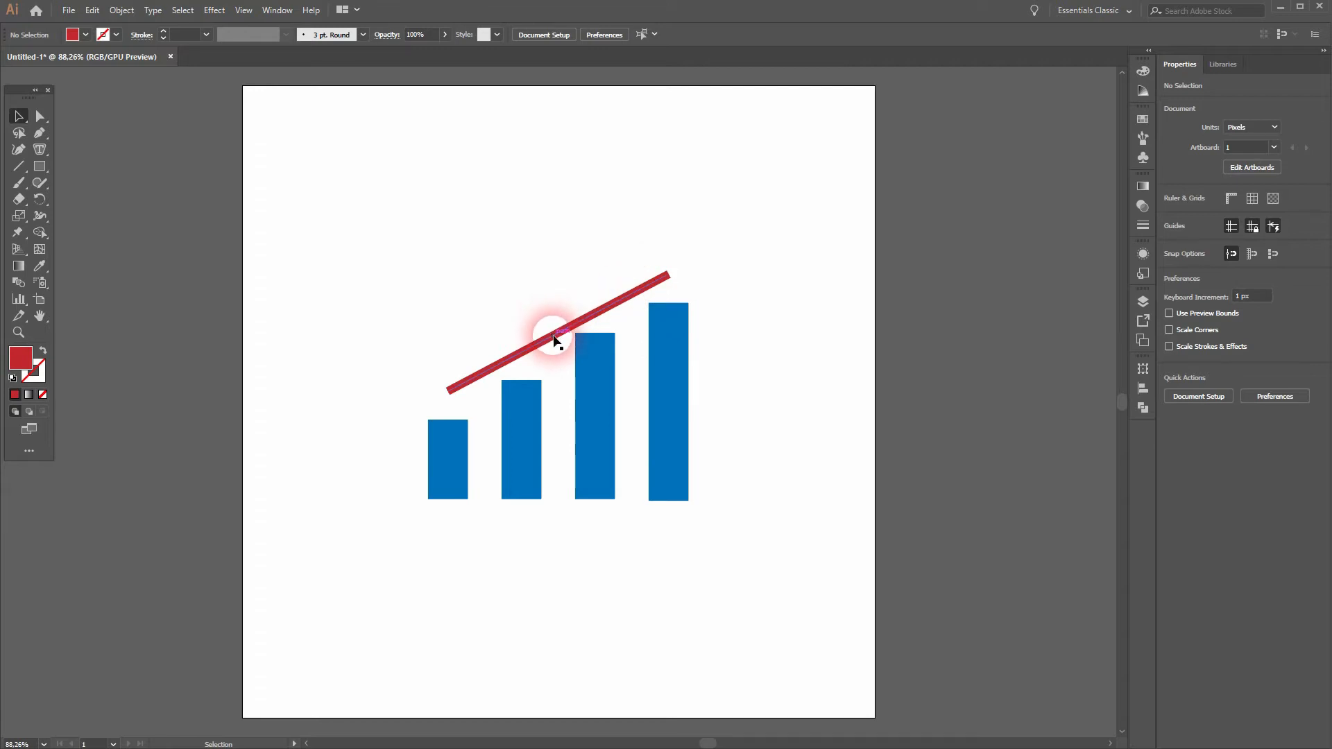
# Try to add a curved segment between the two ends of the red line with the Pen tool
pyautogui.click(40, 132)
pyautogui.click(450, 390)
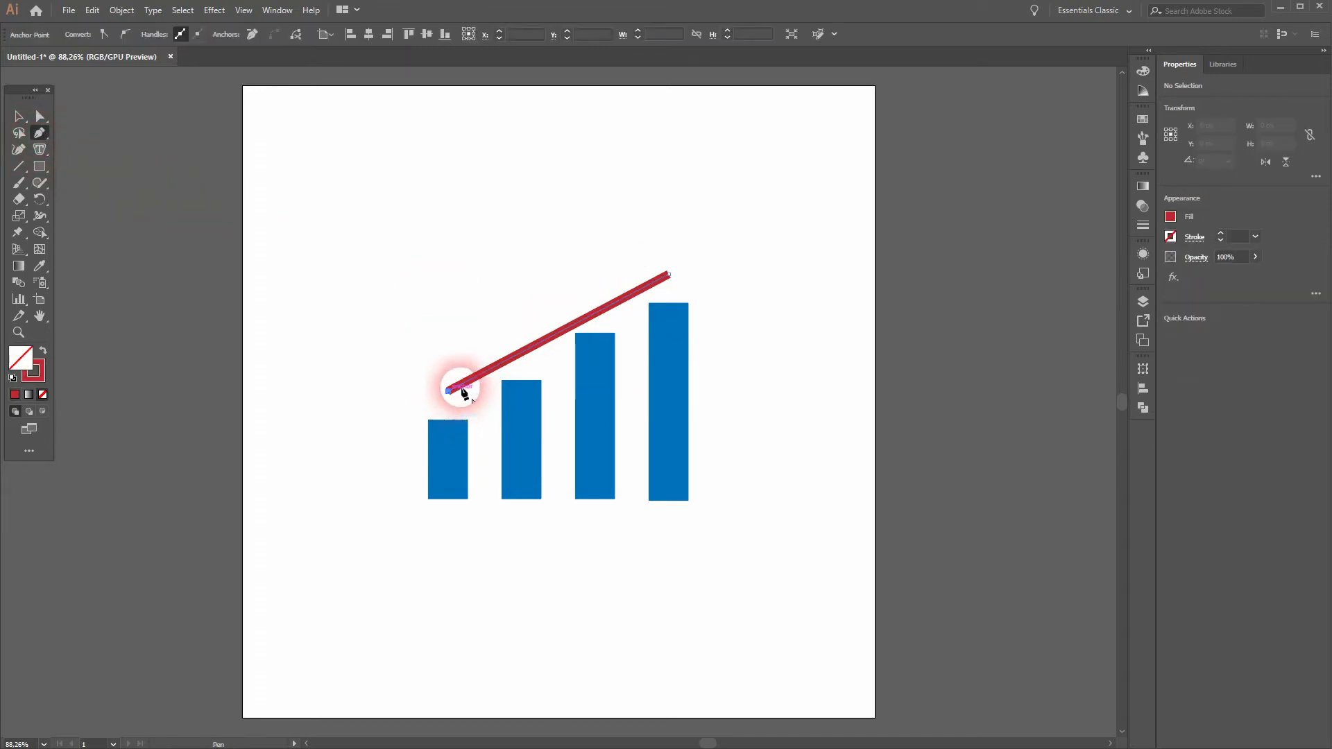
pyautogui.moveTo(668, 276); pyautogui.dragTo(847, 147)
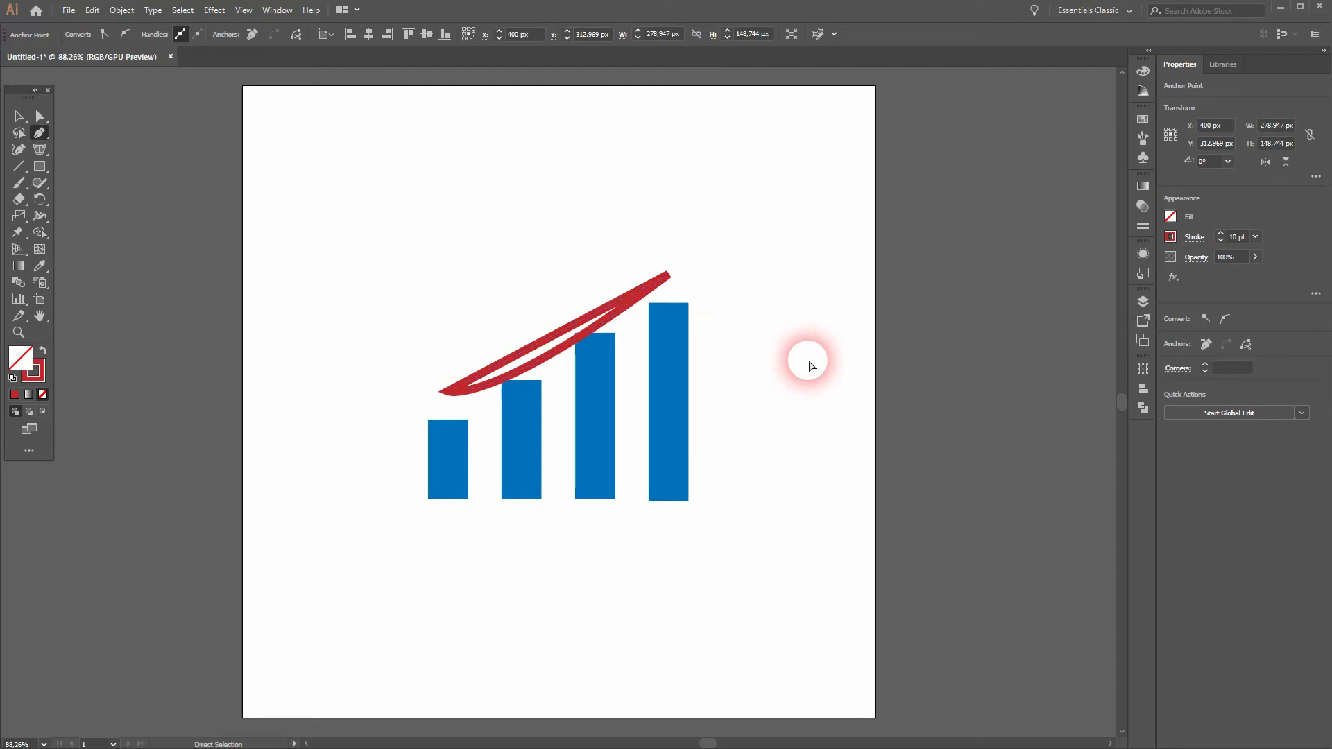
pyautogui.keyDown('ctrl'); pyautogui.click(803, 360); pyautogui.keyUp('ctrl')
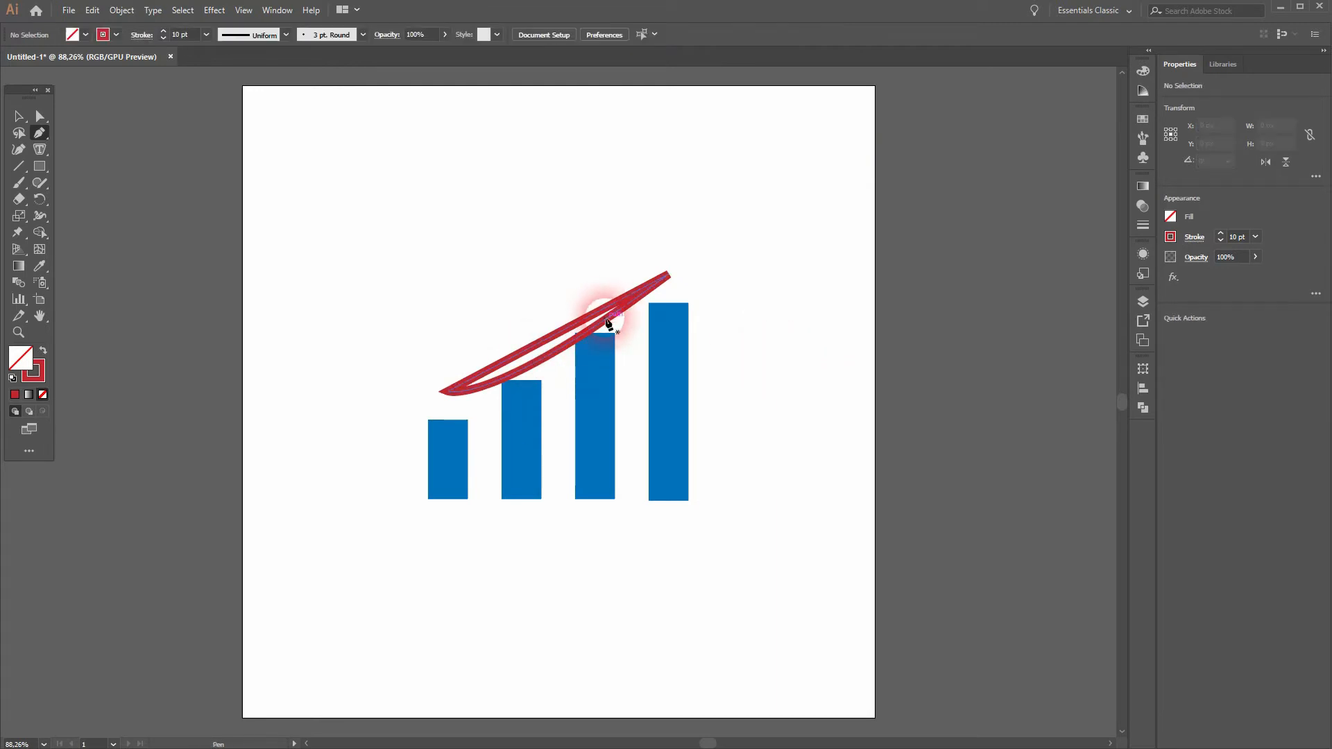
# Delete the red path above the bars
pyautogui.press('v')
pyautogui.click(638, 296)
pyautogui.press('Delete')
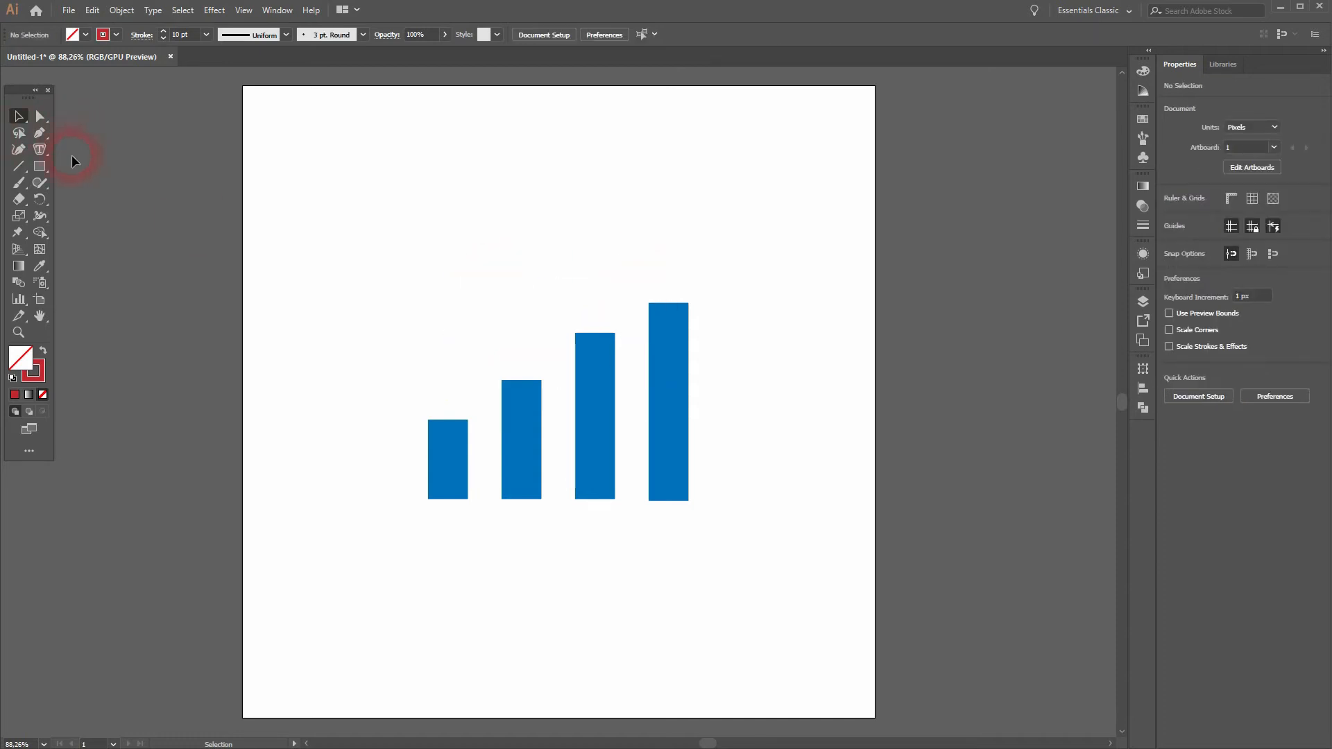
# Draw a red rectangle about 110 px tall, with no stroke, on top of the first bar
pyautogui.click(39, 166)
pyautogui.click(43, 351)
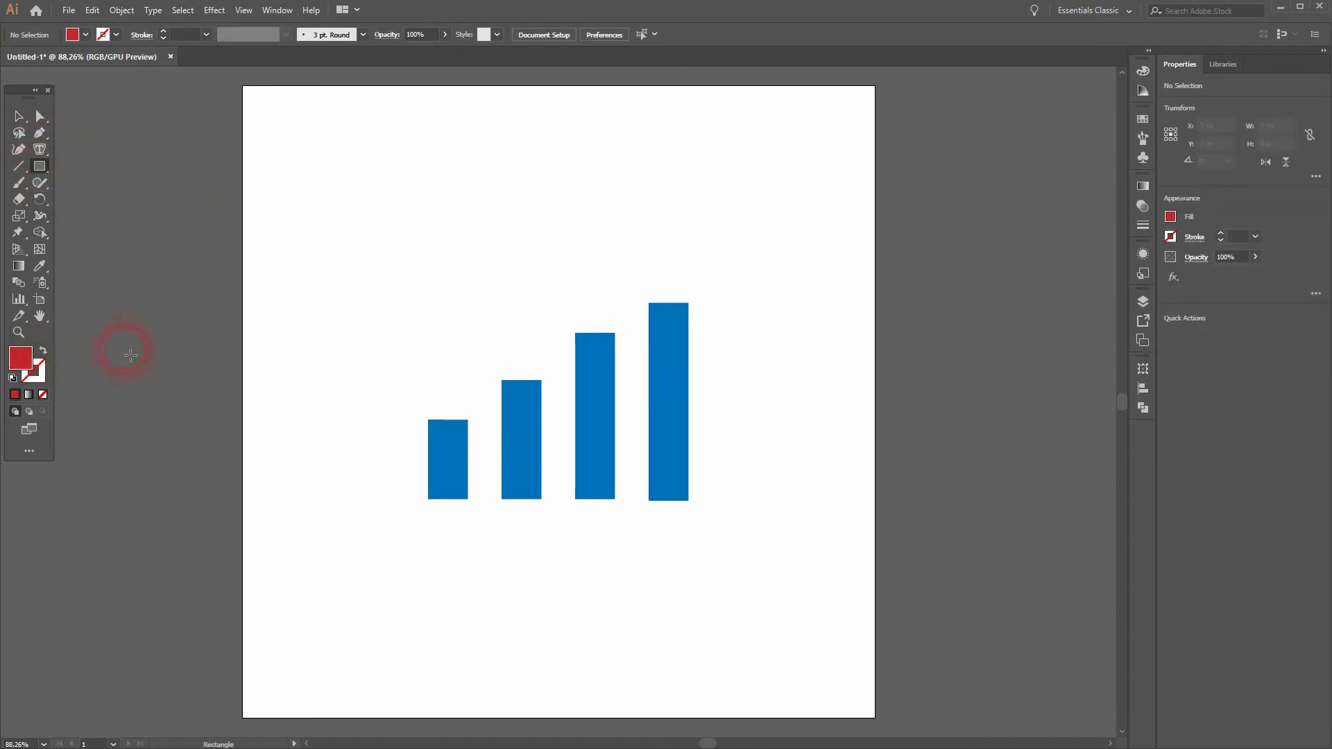
pyautogui.moveTo(432, 420); pyautogui.dragTo(469, 334)
pyautogui.press('v')
# Widen the red rectangle to 50 px so its sides line up with the first bar
pyautogui.scroll(6, 431, 419)
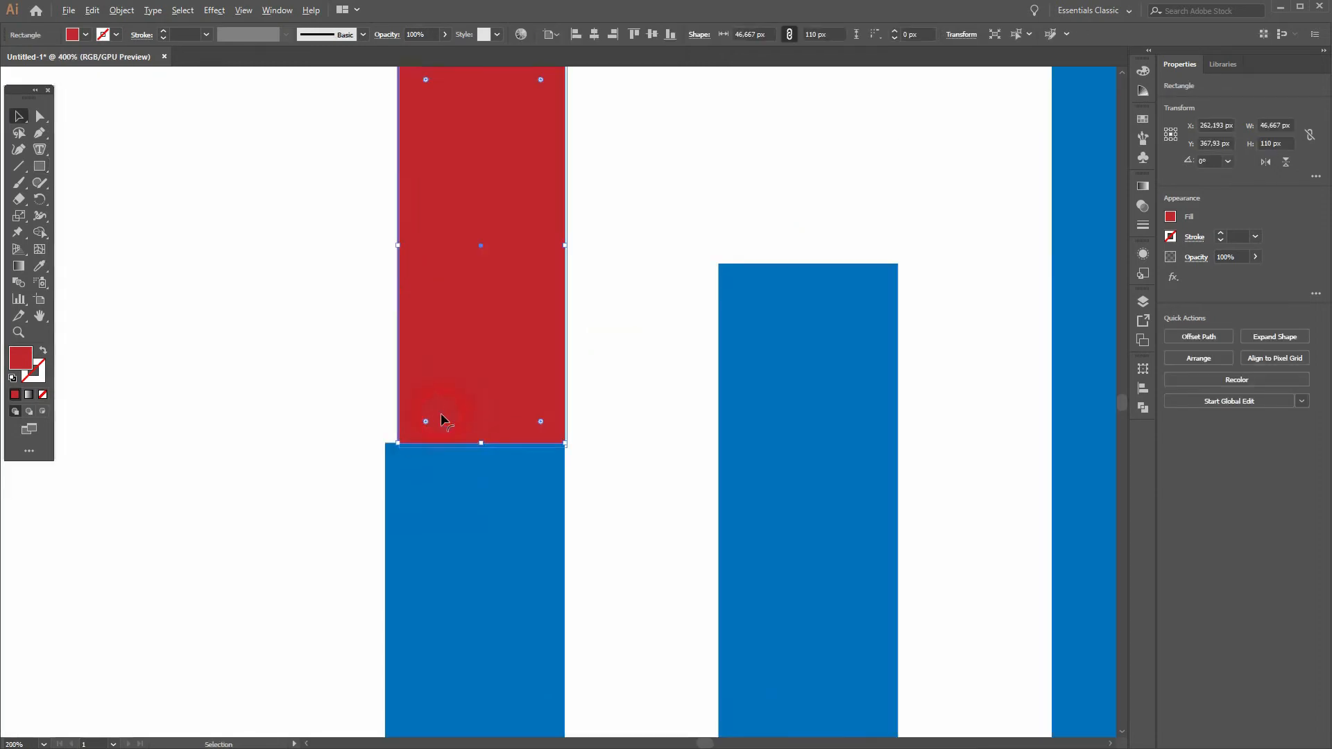
pyautogui.scroll(-2, 429, 340)
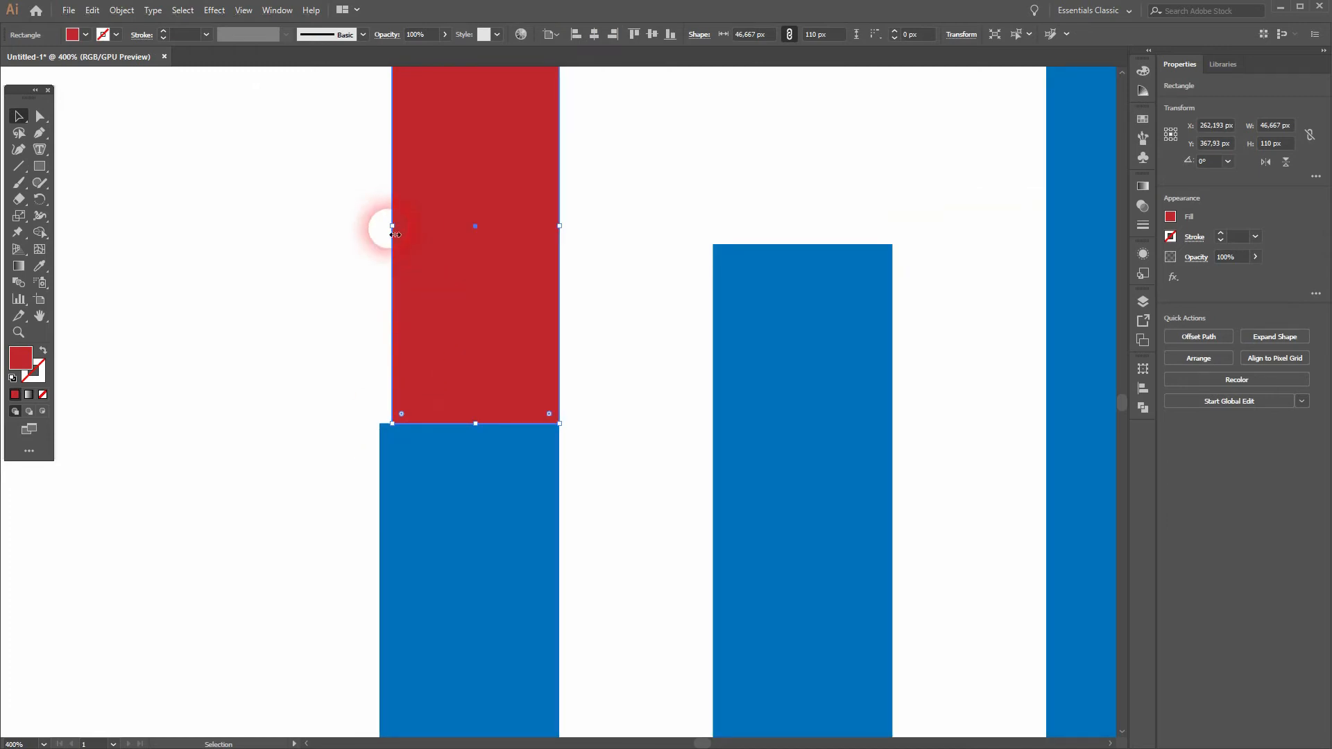
pyautogui.moveTo(395, 236); pyautogui.dragTo(380, 230)
pyautogui.scroll(-5, 469, 274)
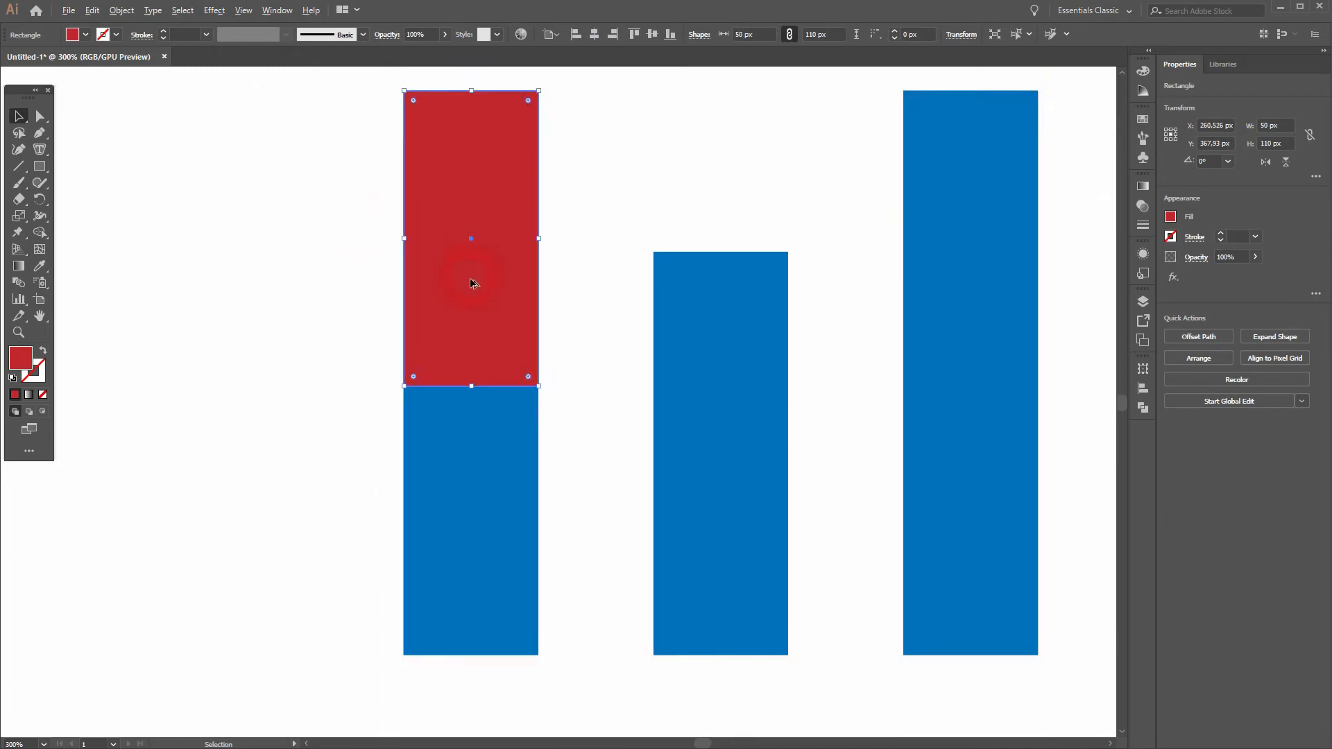
# Place a copy of the red rectangle on top of the fourth bar, aligned with its edges
pyautogui.click(533, 208)
pyautogui.hotkey('ctrl', '0')
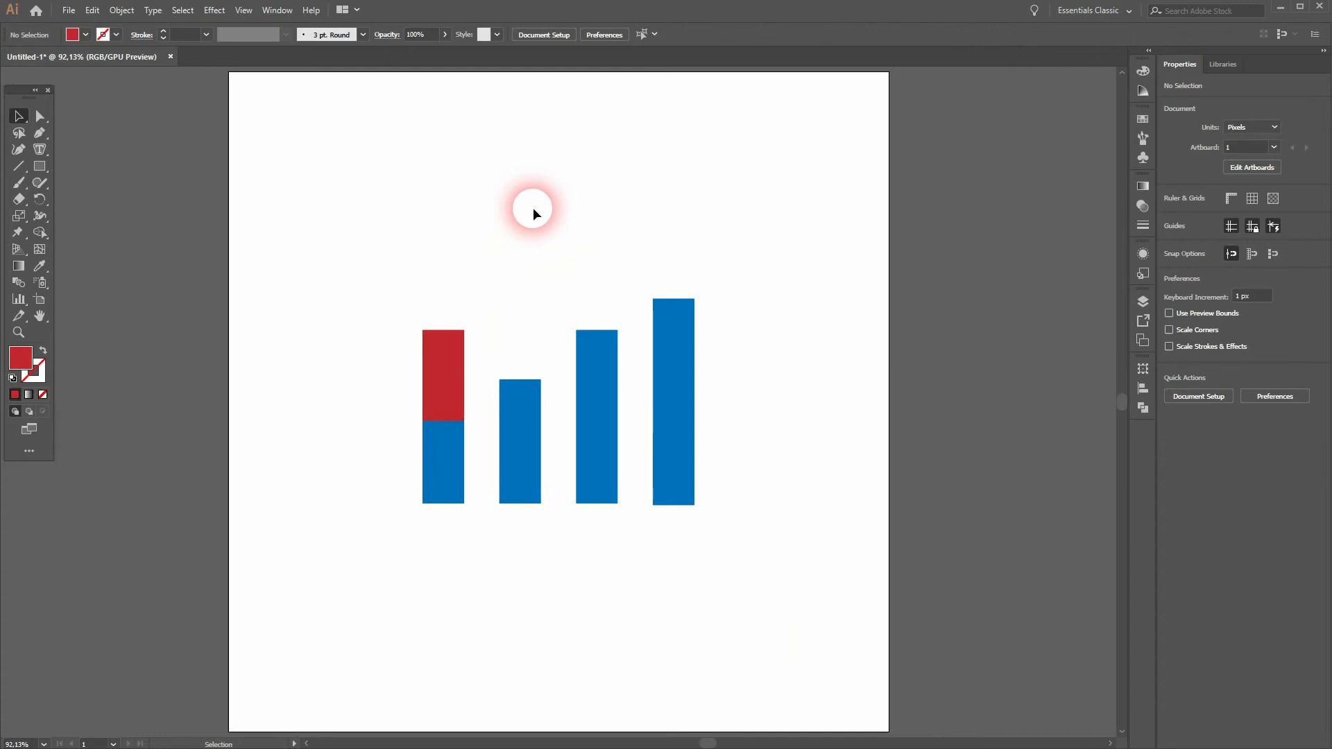
pyautogui.moveTo(437, 387); pyautogui.dragTo(670, 274)
pyautogui.click(111, 378)
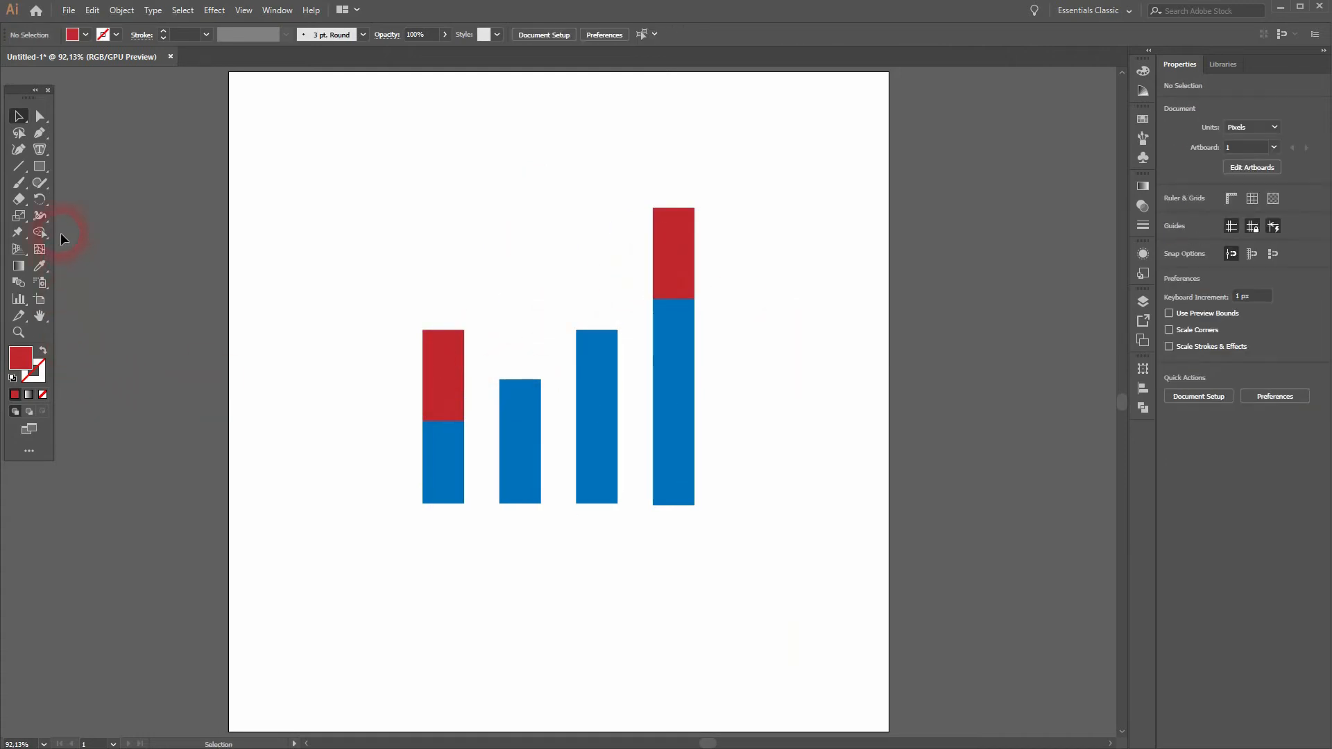
# Draw a rising curve with the Pen tool between the top centres of the two red rectangles, with red stroke and no fill
pyautogui.click(443, 330)
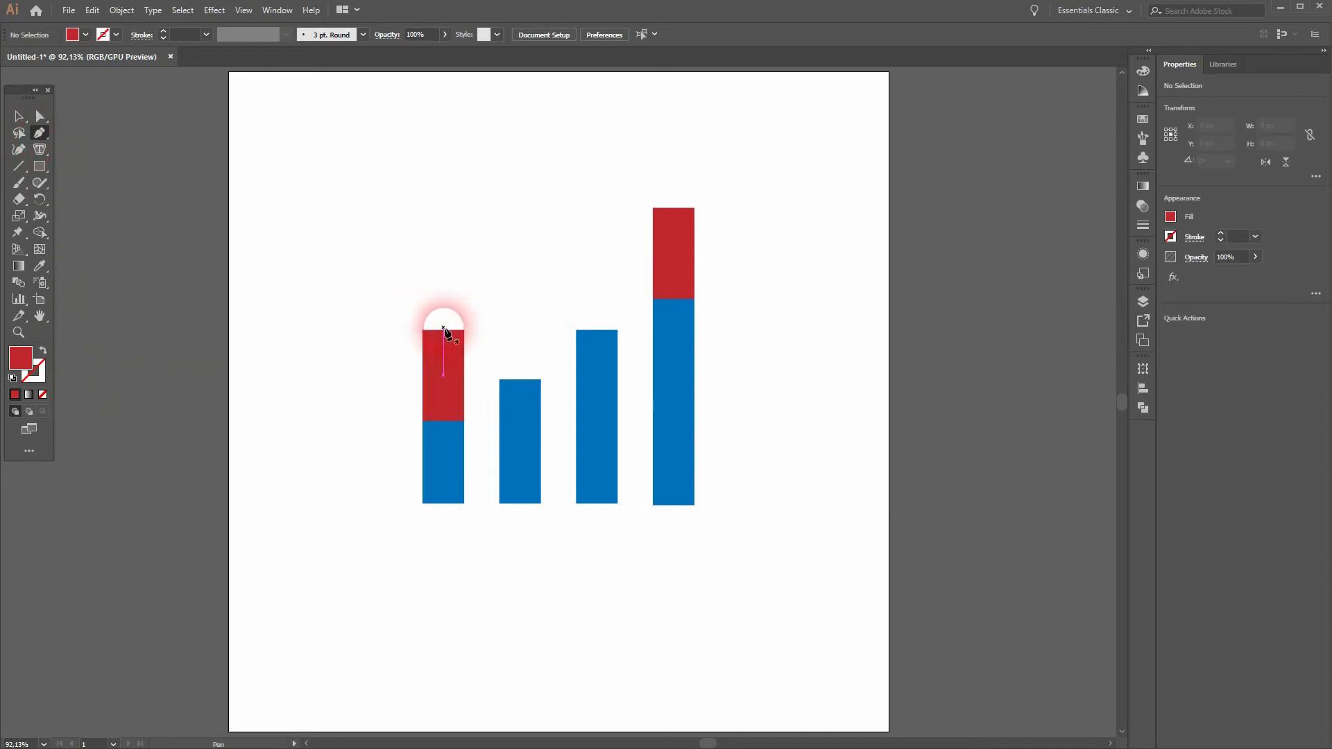
pyautogui.click(612, 254)
pyautogui.moveTo(674, 208); pyautogui.dragTo(781, 132)
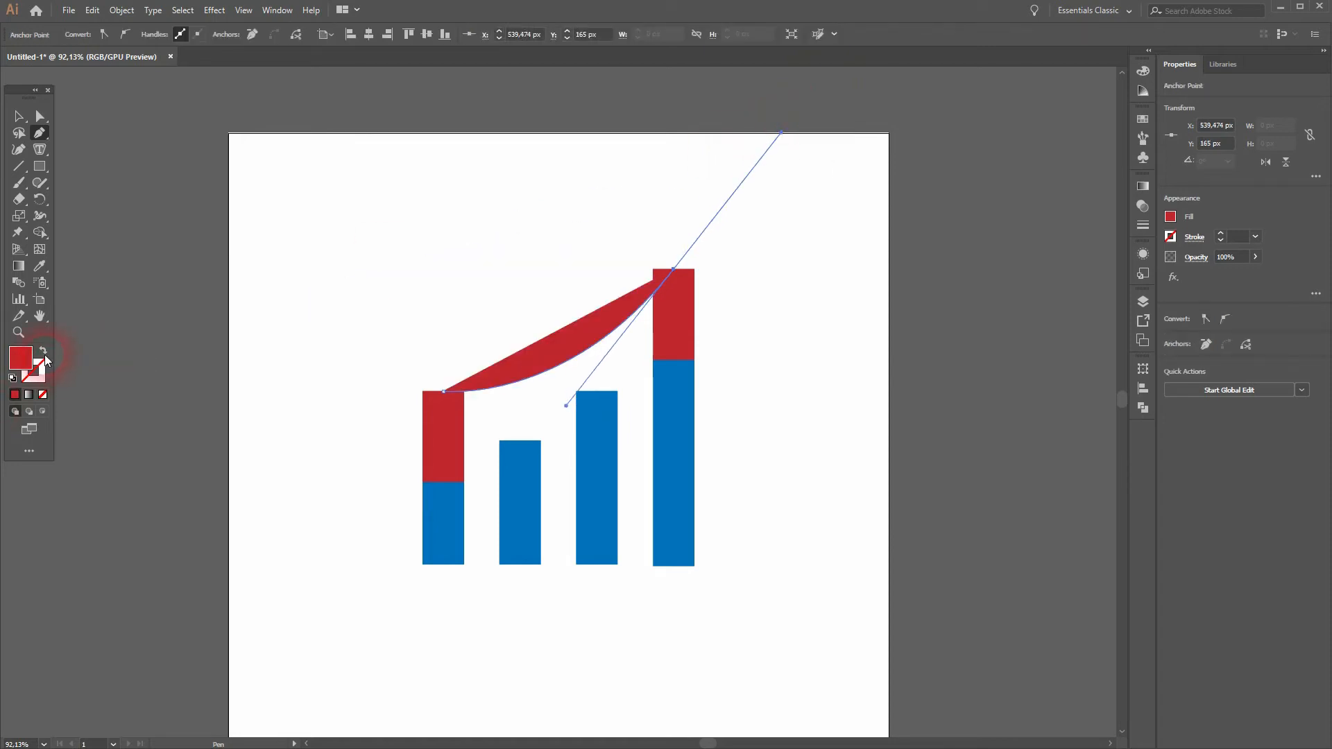
pyautogui.click(43, 352)
# Set the curve's stroke weight to 7 pt
pyautogui.click(17, 116)
pyautogui.click(352, 214)
pyautogui.moveTo(494, 290); pyautogui.dragTo(608, 352)
pyautogui.click(164, 32)
pyautogui.click(163, 32)
pyautogui.click(164, 32)
pyautogui.click(164, 32)
pyautogui.click(164, 32)
# Delete the red rectangles above the fourth and first bars, keeping the curve
pyautogui.click(696, 214)
pyautogui.moveTo(680, 333); pyautogui.dragTo(452, 457)
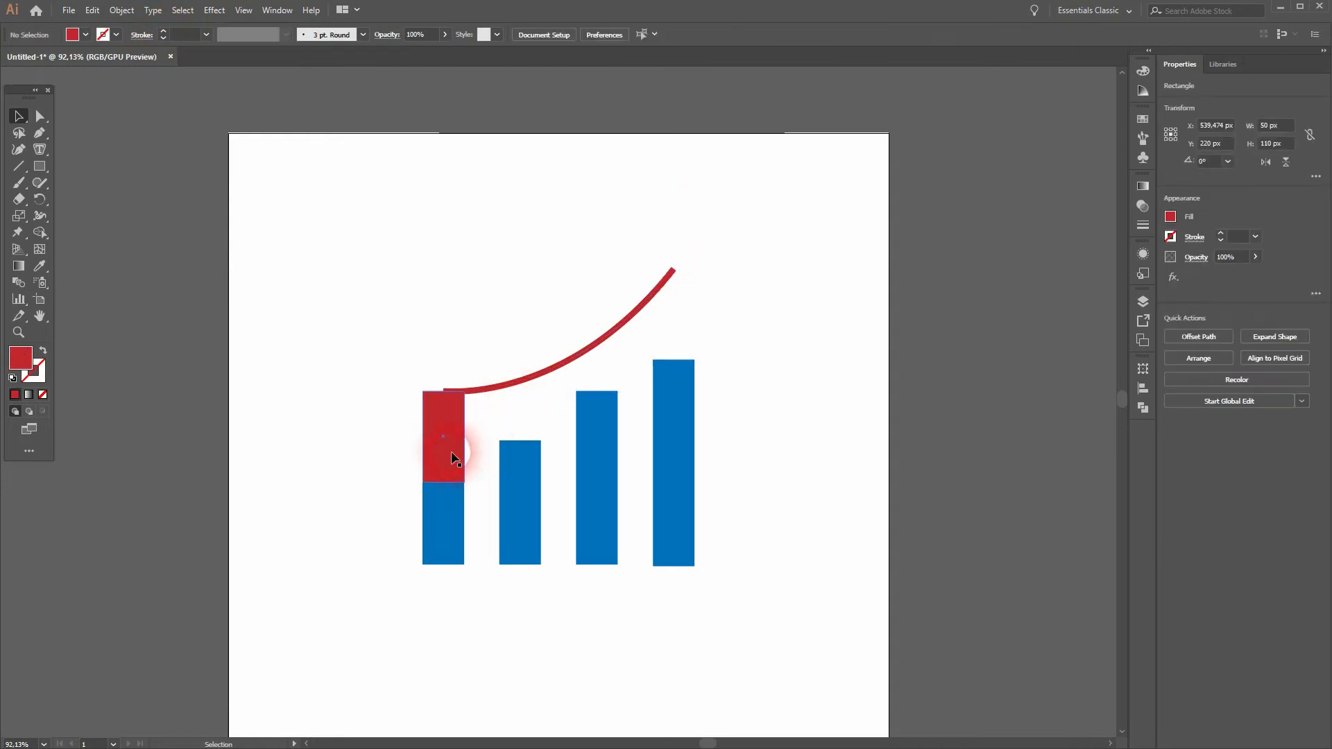
pyautogui.press('Delete')
# Add the solid triangular Arrow 7 arrowhead to the upper end of the red curve
pyautogui.click(669, 280)
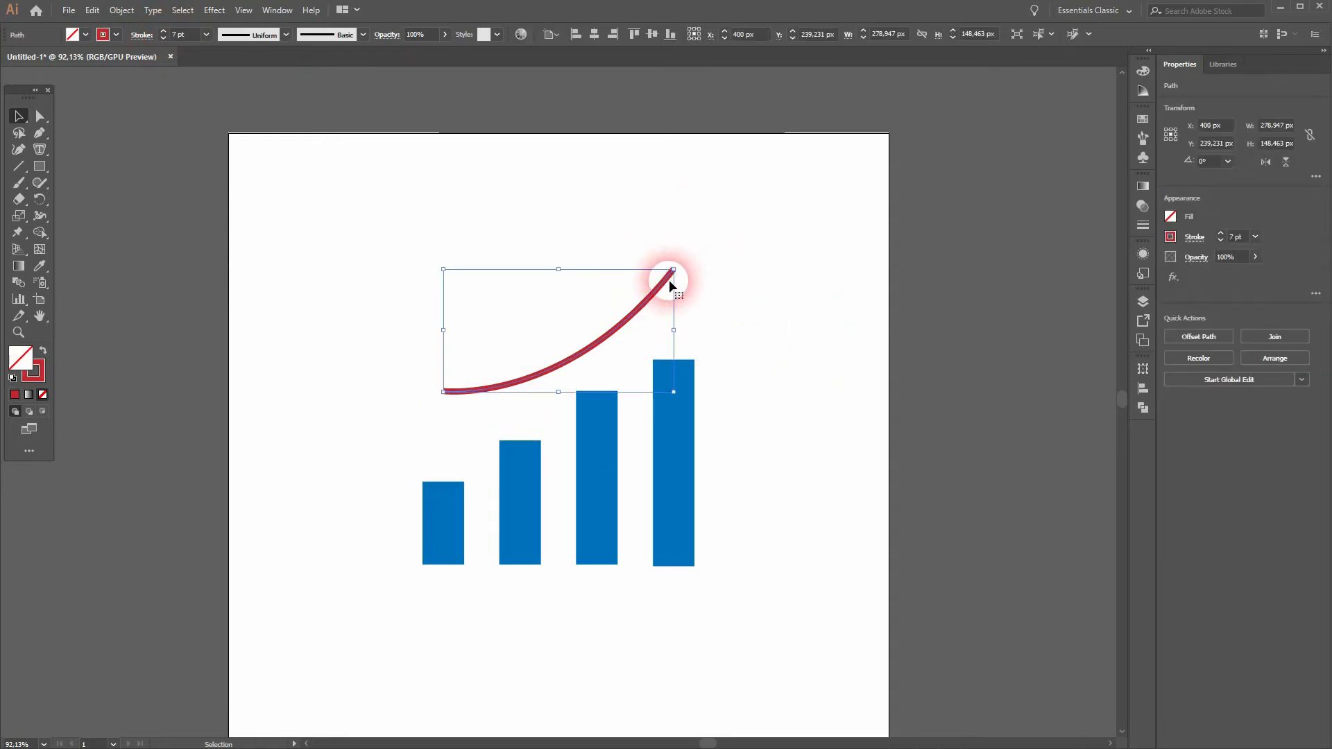
pyautogui.click(278, 10)
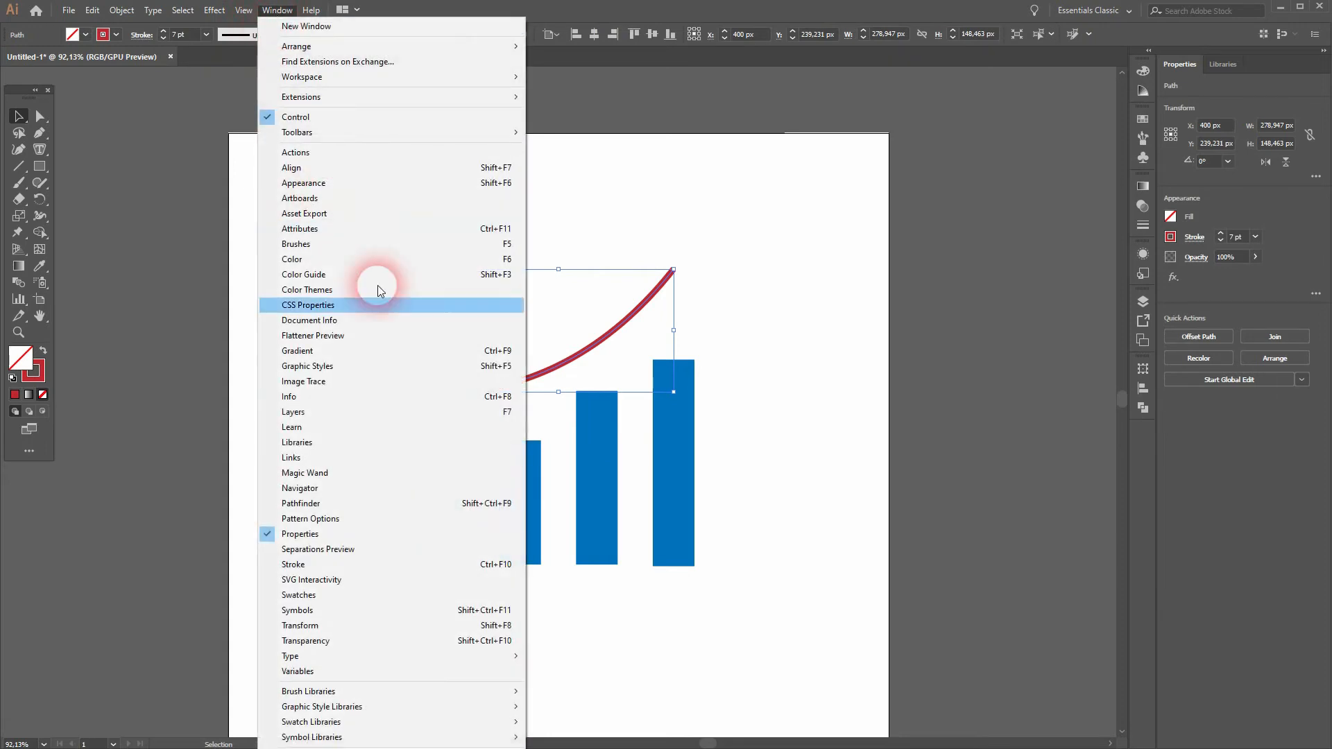
pyautogui.click(469, 565)
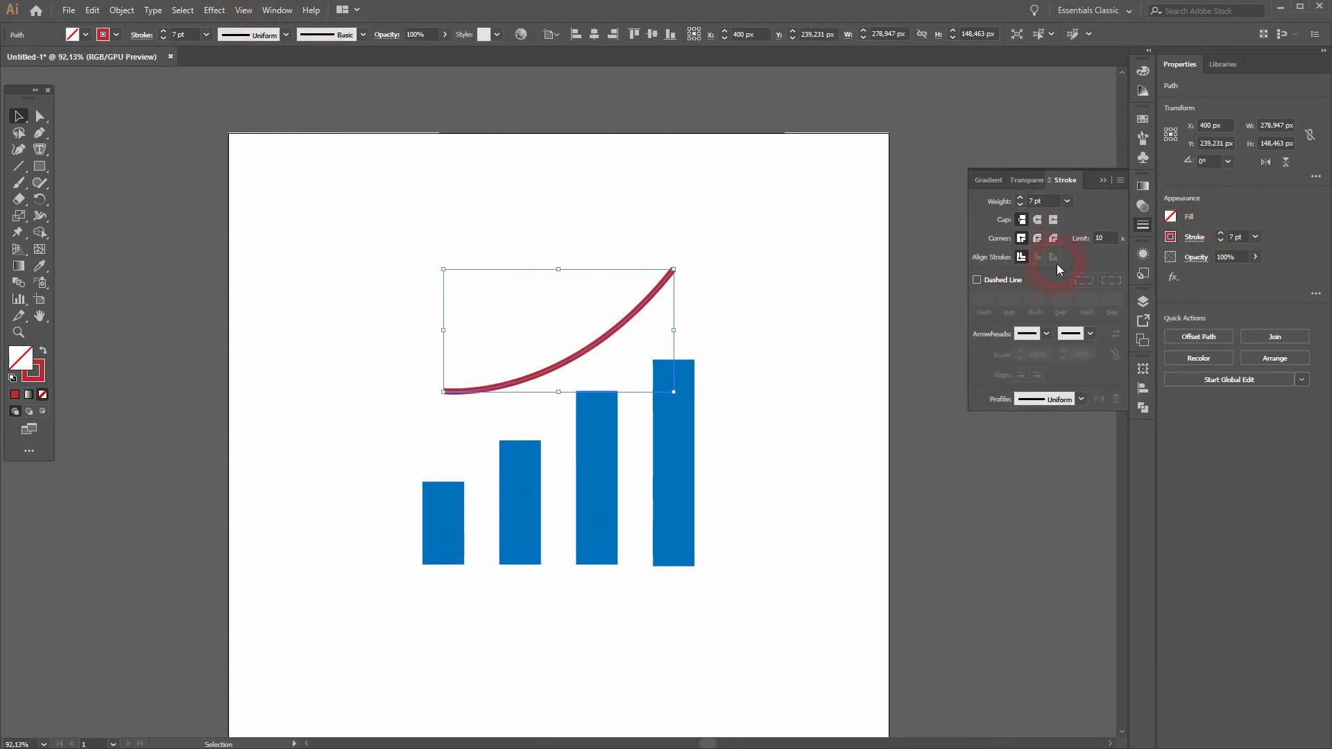
pyautogui.click(1090, 333)
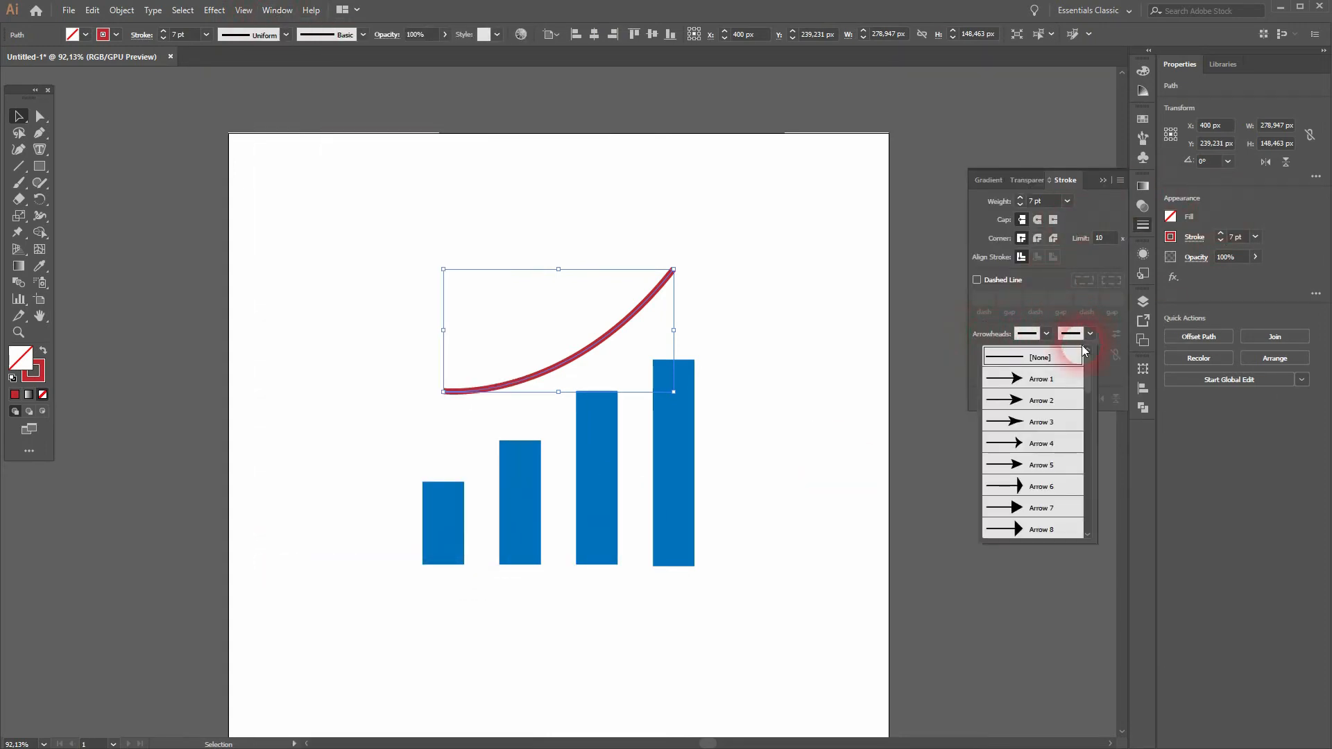
pyautogui.click(1059, 488)
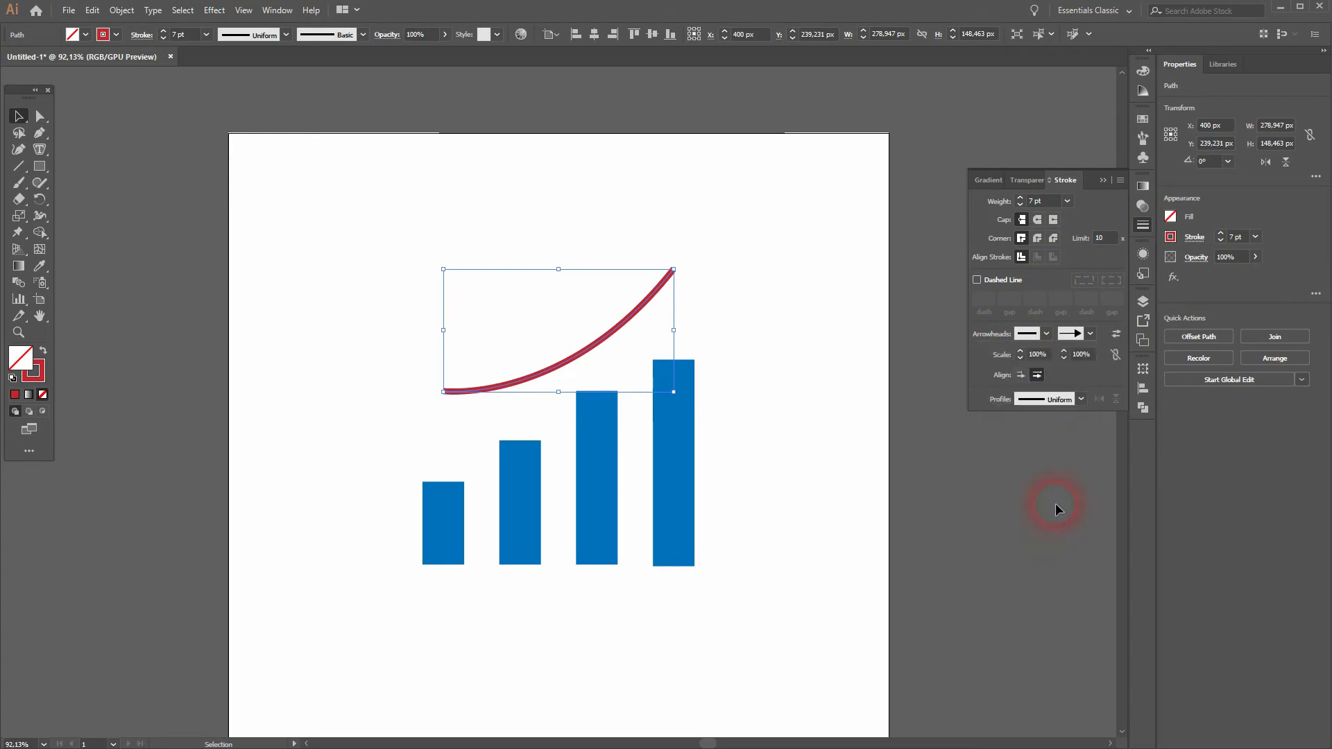
pyautogui.click(1037, 375)
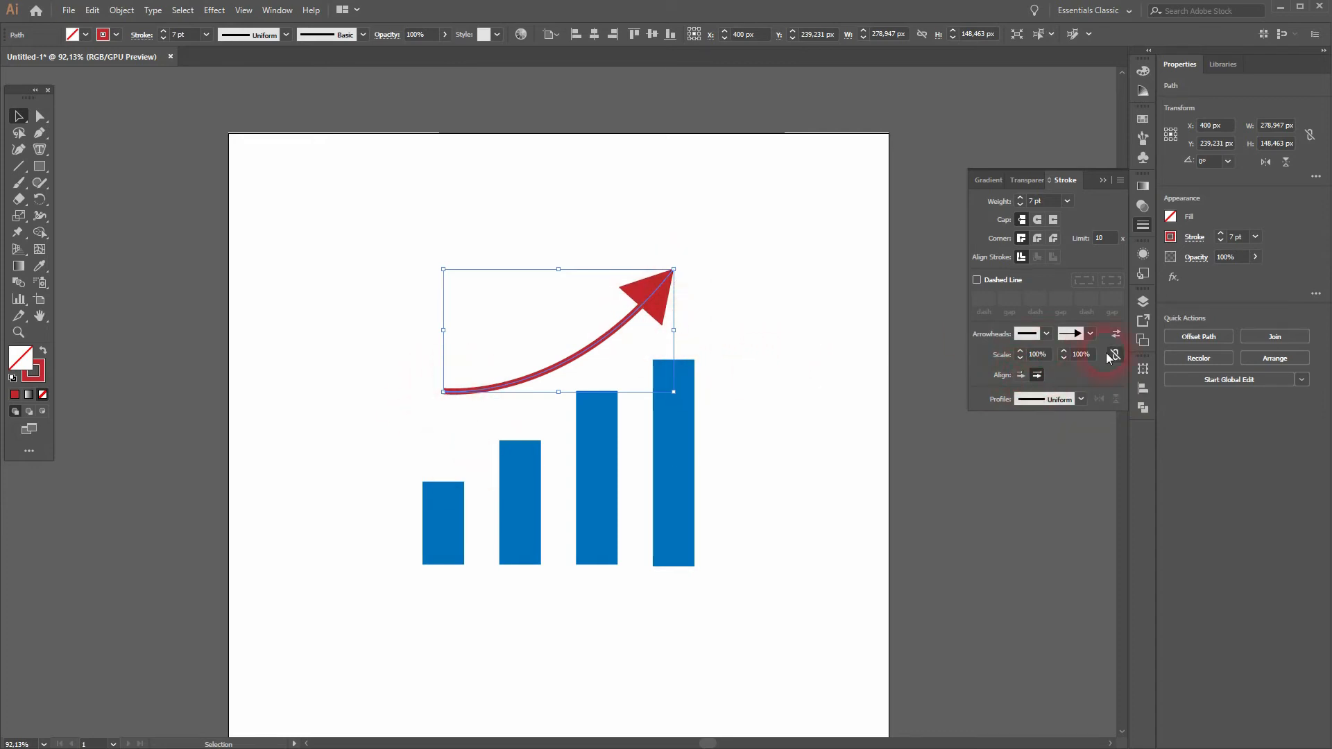
pyautogui.click(791, 460)
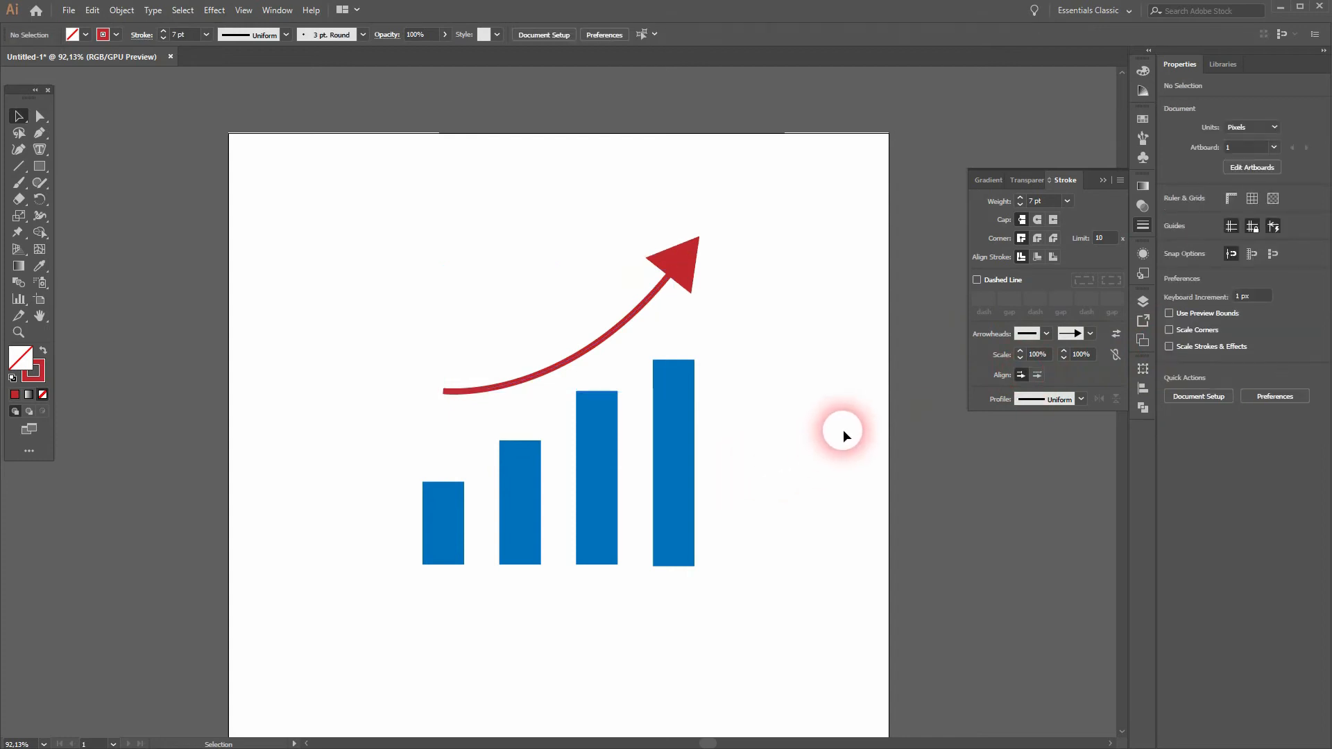
# Align the arrowhead's tip with the end of the path and set its end scale to 80%
pyautogui.click(678, 265)
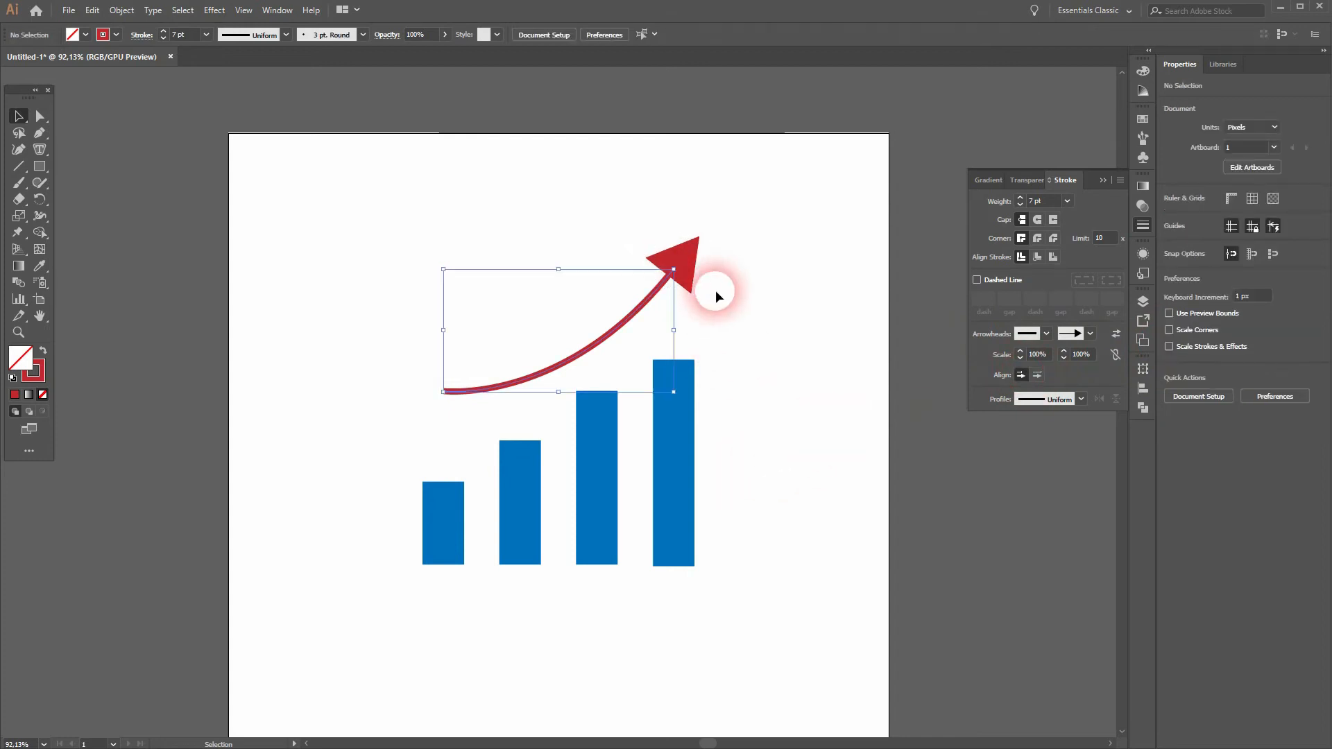
pyautogui.click(1039, 376)
pyautogui.click(1081, 355)
pyautogui.write('80')
pyautogui.press('Return')
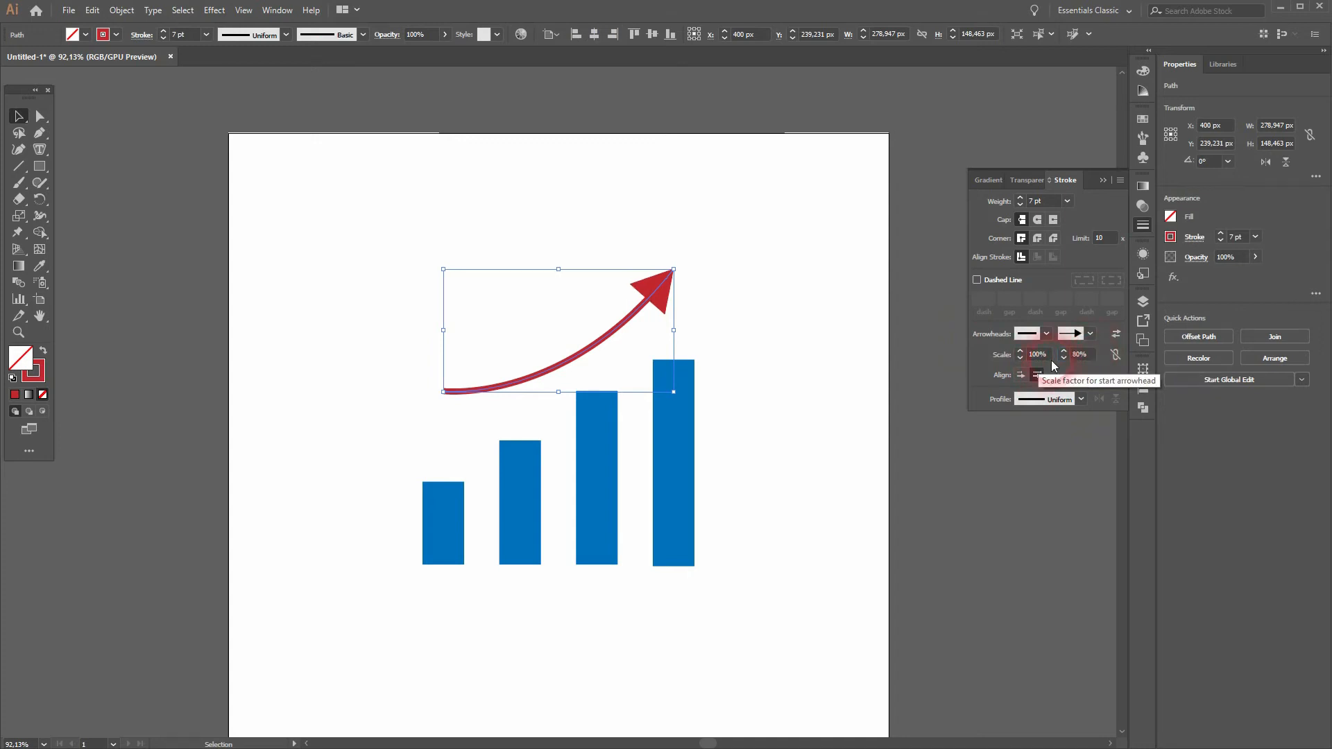
pyautogui.click(790, 446)
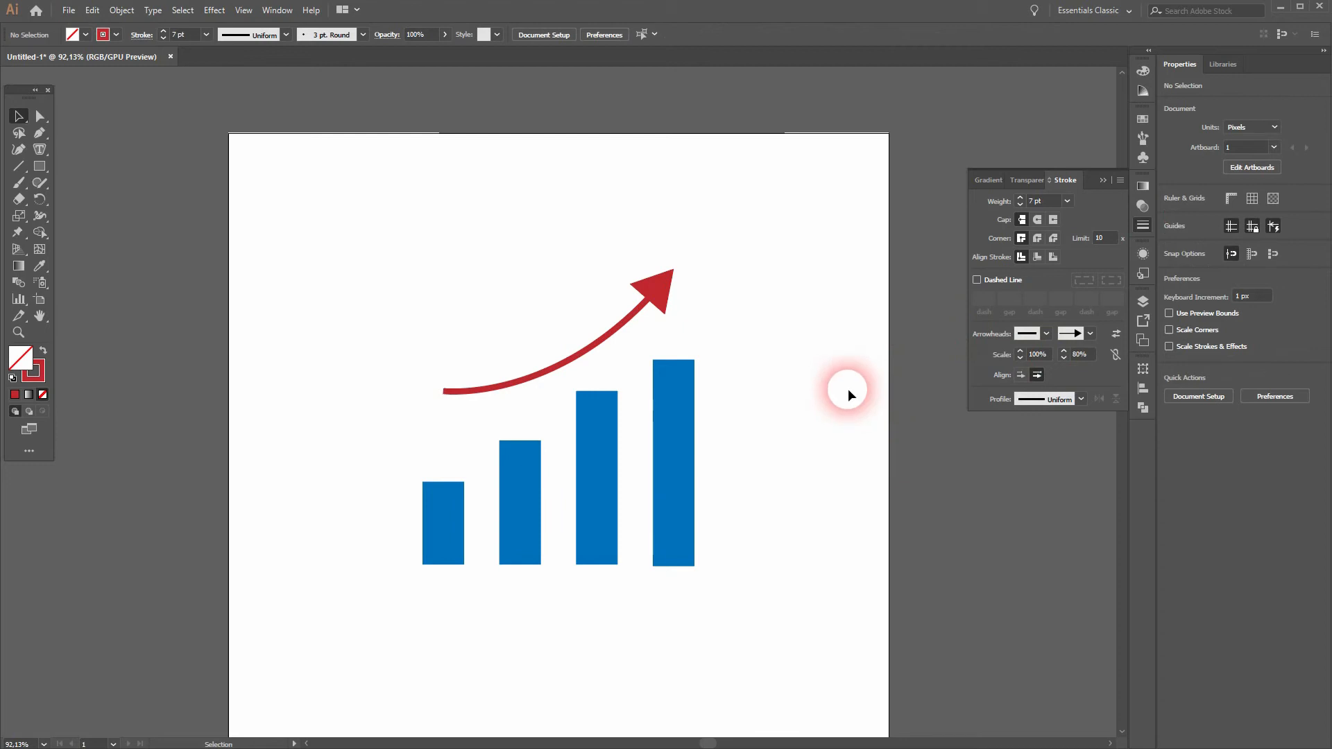
# Copy the whole chart, bars and arrow, to the empty area left of the artboard
pyautogui.moveTo(806, 535); pyautogui.dragTo(850, 493)
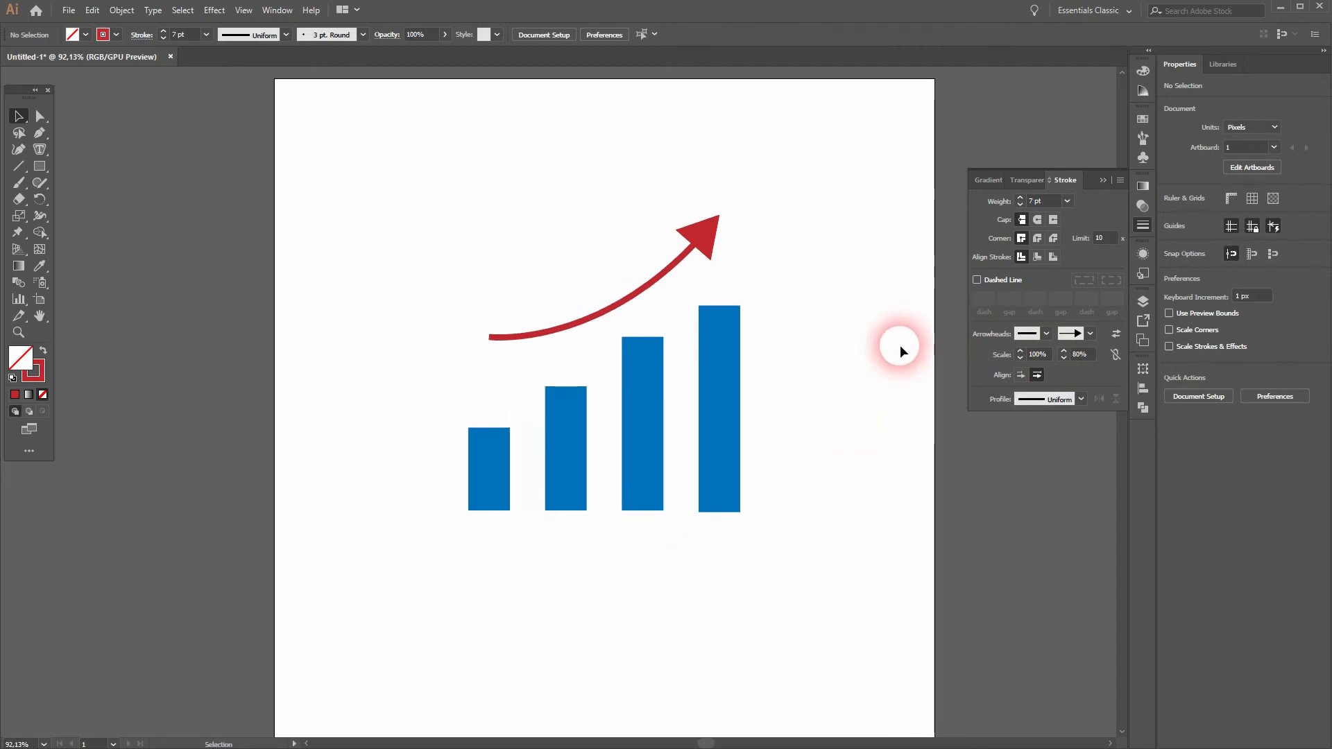
pyautogui.moveTo(435, 215); pyautogui.dragTo(786, 520)
pyautogui.moveTo(728, 461); pyautogui.dragTo(247, 473)
pyautogui.click(681, 589)
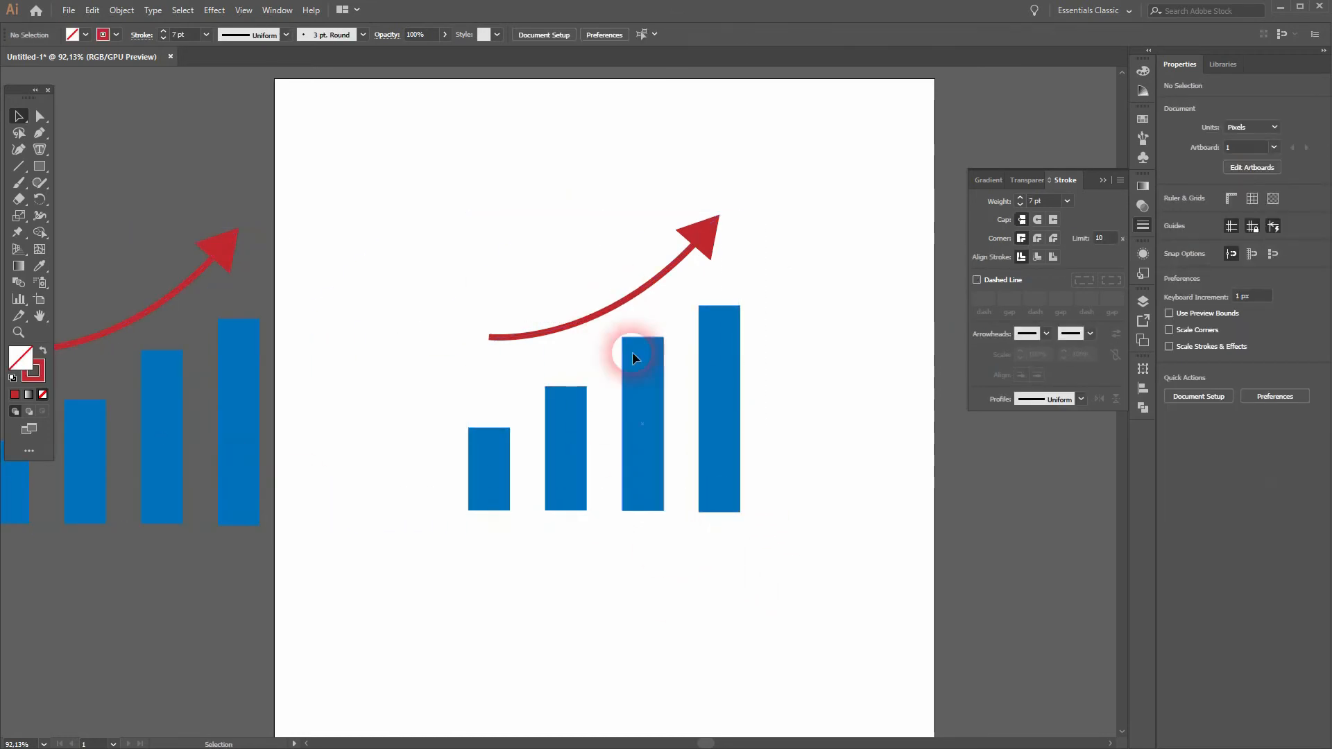
# Swap the second and third bars of the chart on the artboard
pyautogui.moveTo(560, 467); pyautogui.dragTo(825, 556)
pyautogui.moveTo(635, 479); pyautogui.dragTo(559, 477)
pyautogui.moveTo(823, 542); pyautogui.dragTo(637, 483)
pyautogui.moveTo(573, 460); pyautogui.dragTo(565, 476)
pyautogui.click(650, 563)
pyautogui.click(677, 632)
# Align the bottom edges of the four bars on the artboard to a common baseline
pyautogui.scroll(4, 605, 530)
pyautogui.moveTo(695, 437); pyautogui.dragTo(696, 428)
pyautogui.moveTo(850, 450); pyautogui.dragTo(856, 427)
pyautogui.click(376, 435)
pyautogui.moveTo(376, 428); pyautogui.dragTo(373, 422)
pyautogui.click(756, 493)
pyautogui.scroll(-3, 788, 377)
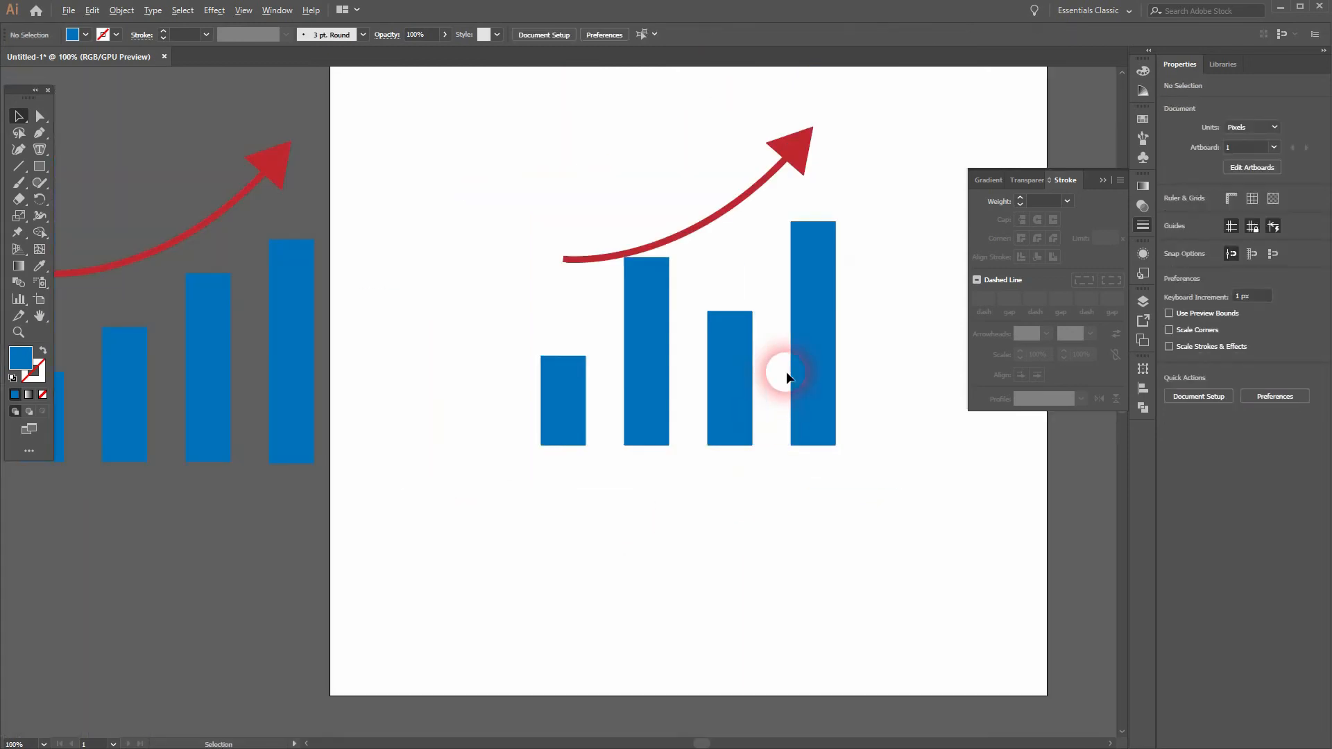
# Delete the curved red arrow above the rearranged bars on the artboard
pyautogui.scroll(3, 788, 376)
pyautogui.hscroll(3, 788, 376)
pyautogui.click(634, 340)
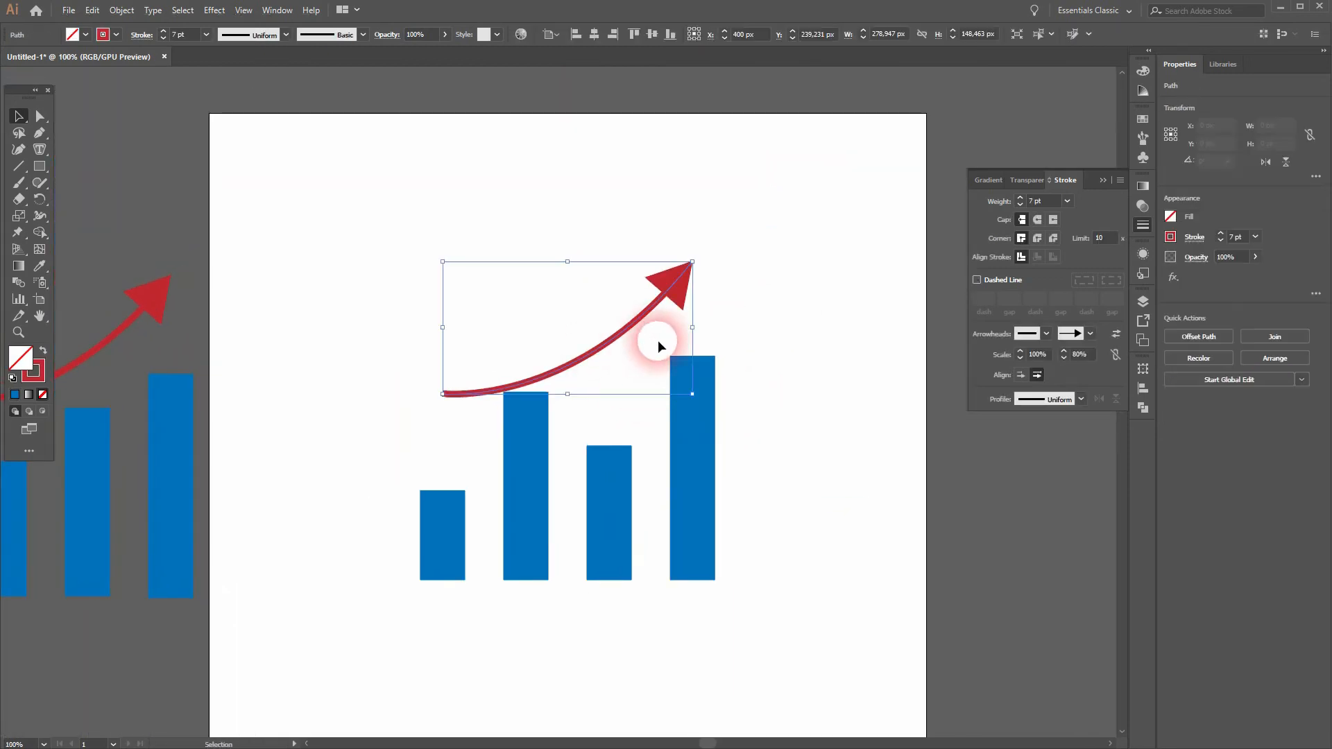
pyautogui.press('Delete')
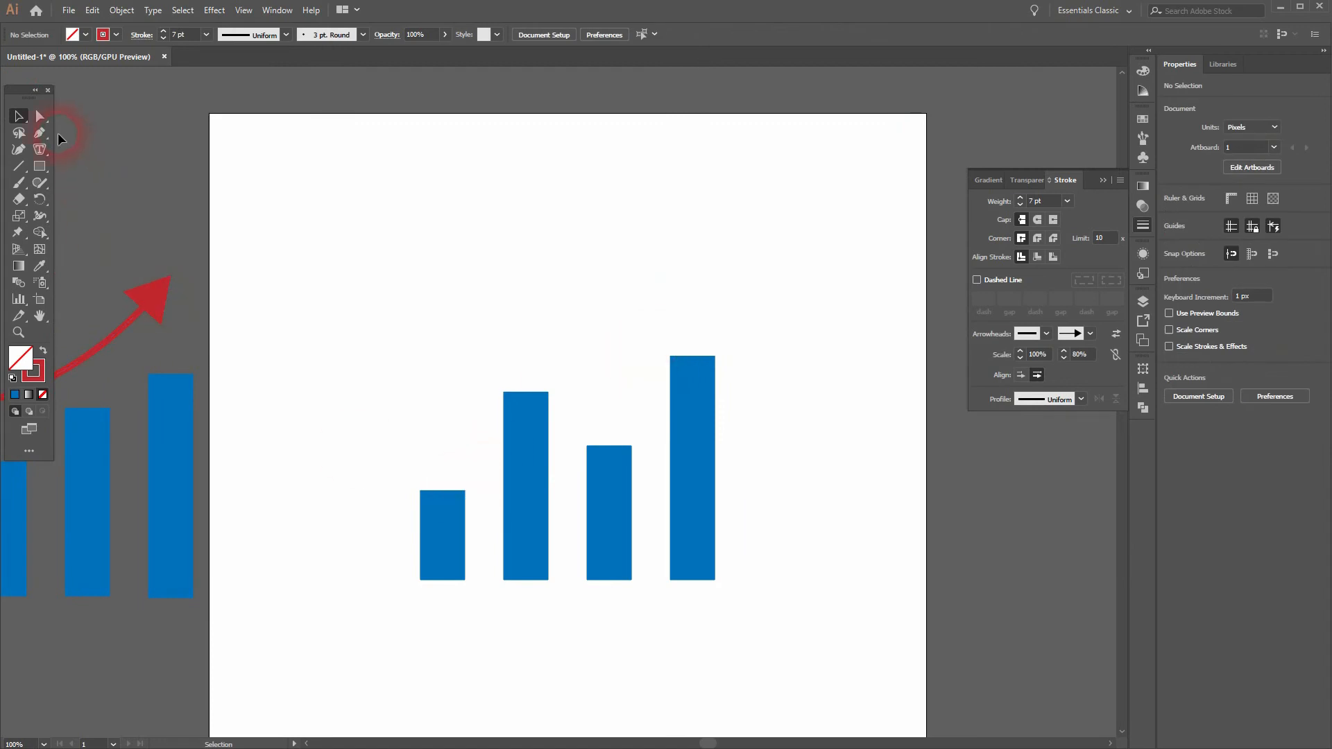
# Draw a red rectangle of 50 by 150 px, with no stroke, on top of the first bar
pyautogui.click(40, 167)
pyautogui.click(43, 350)
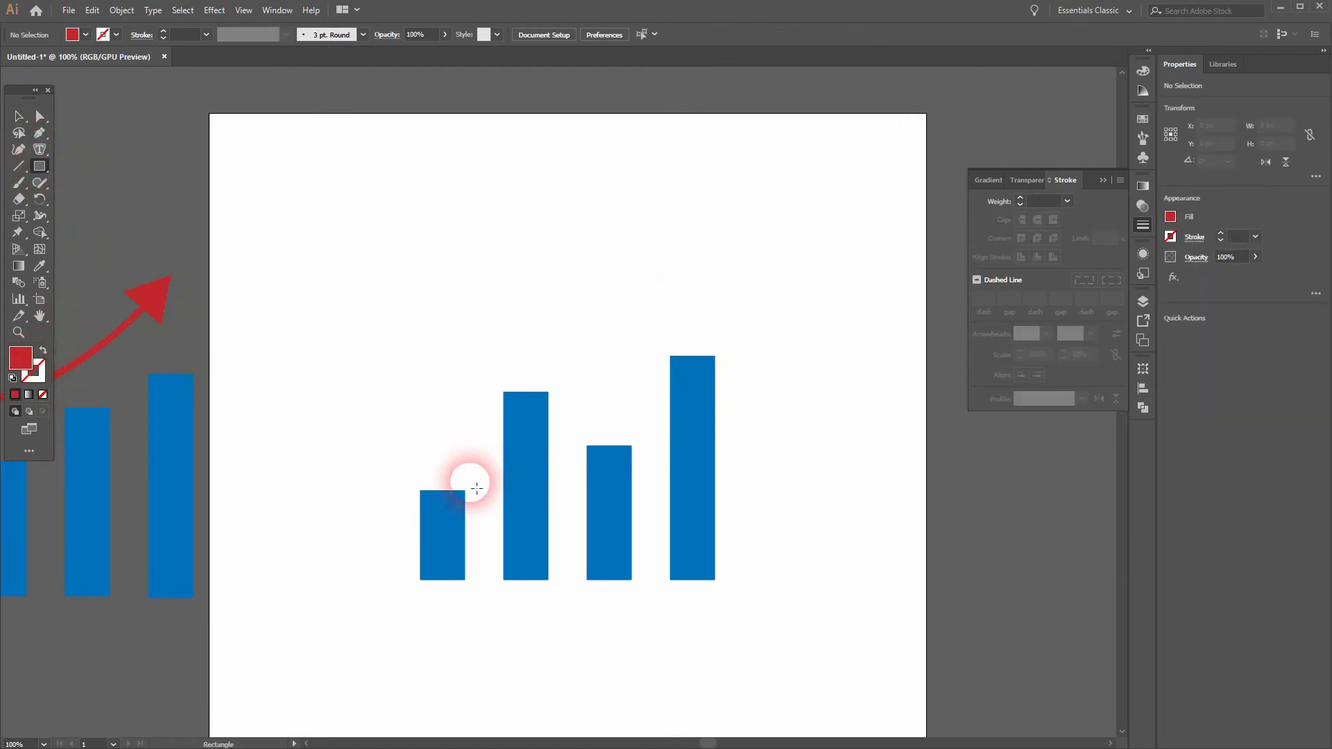
pyautogui.moveTo(422, 492); pyautogui.dragTo(465, 356)
pyautogui.press('v')
# Copy the red rectangle onto the tops of the other three bars
pyautogui.click(601, 295)
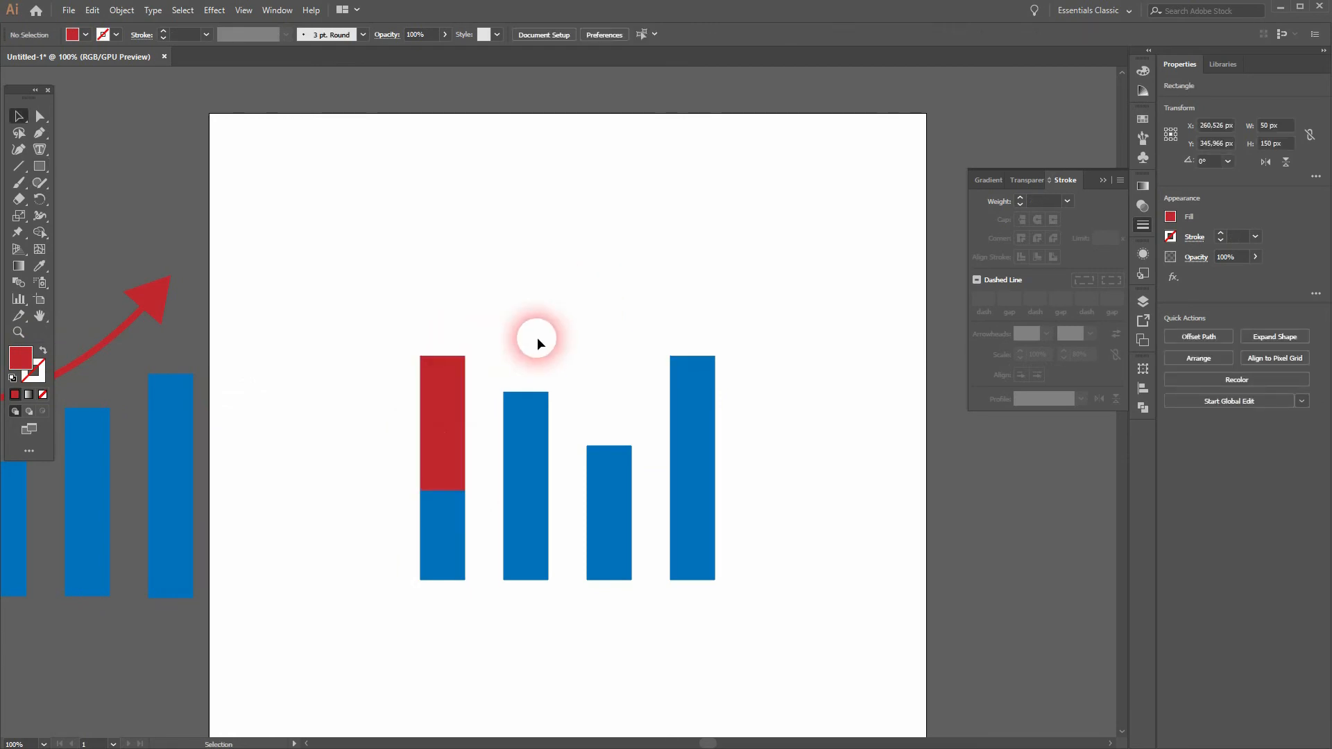
pyautogui.moveTo(443, 401); pyautogui.dragTo(685, 289)
pyautogui.click(812, 389)
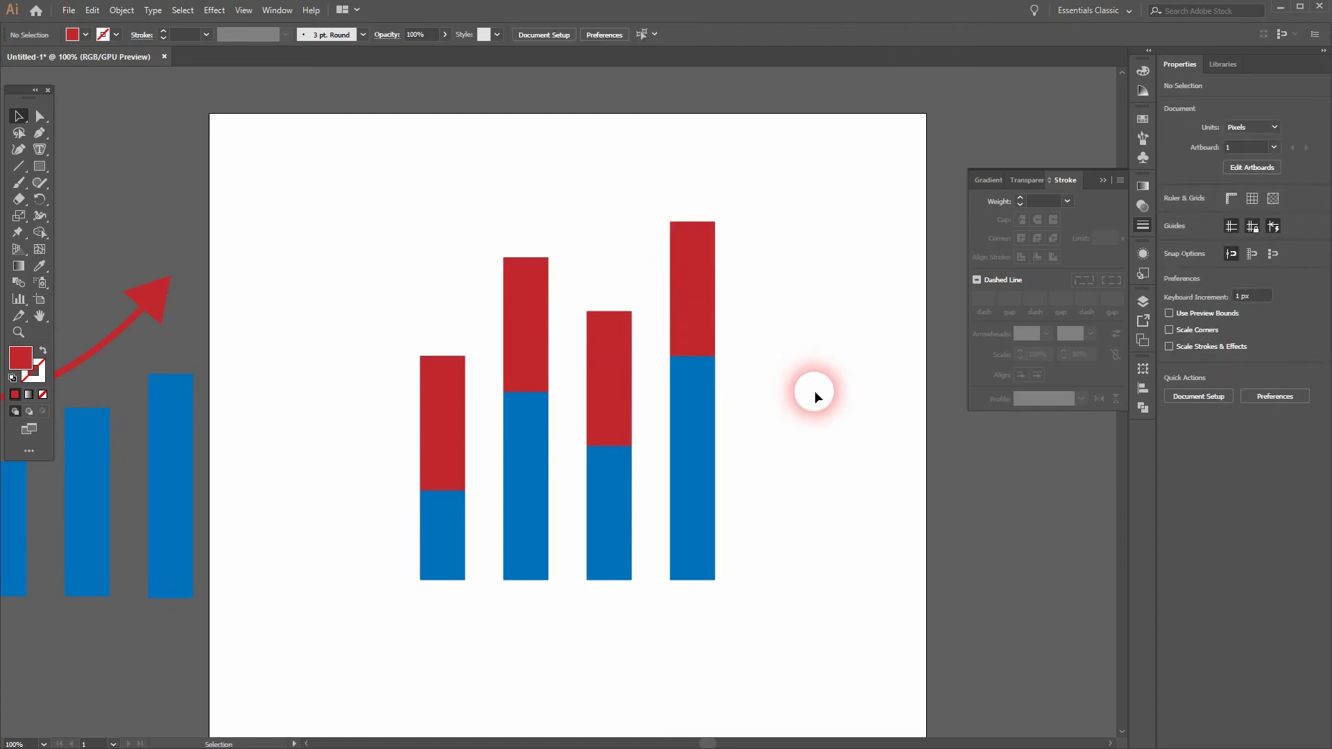
# Draw a zigzag line with the Pen tool through the top centres of the four red rectangles, with red stroke and no fill
pyautogui.click(39, 133)
pyautogui.click(44, 351)
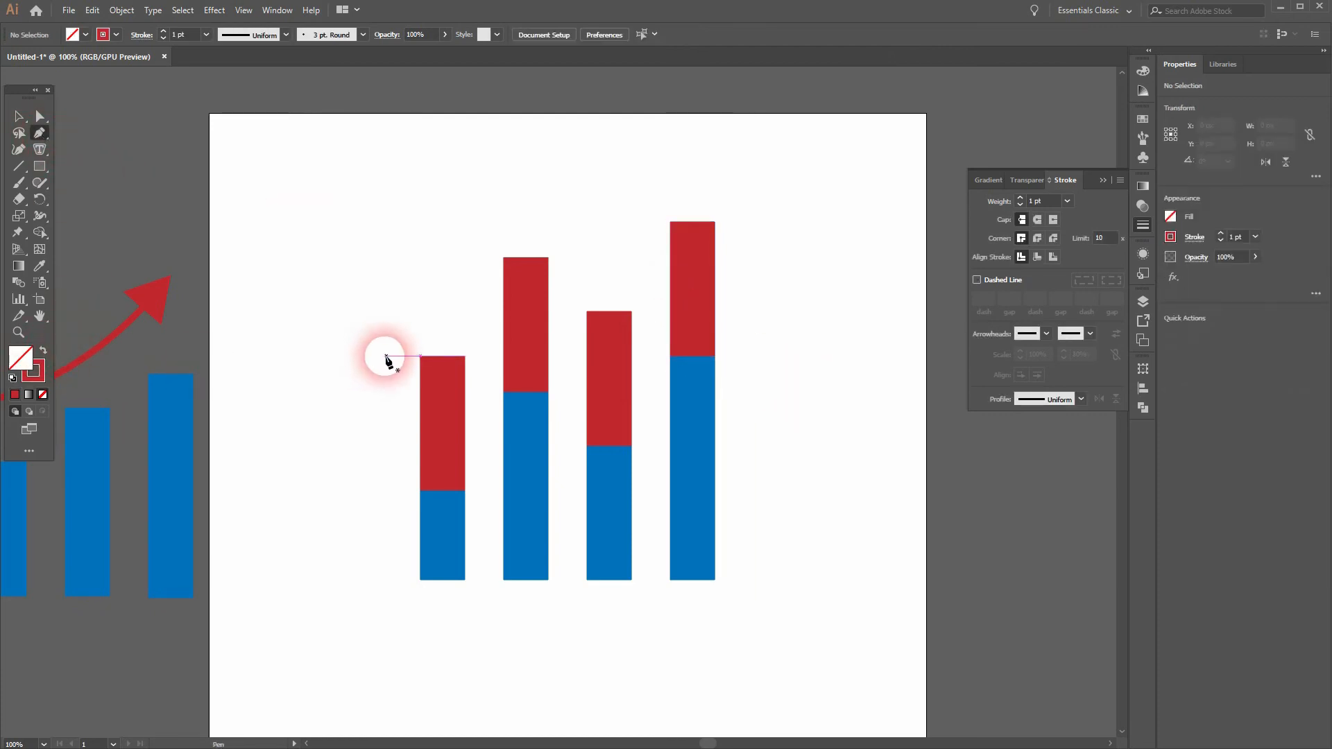
pyautogui.click(442, 357)
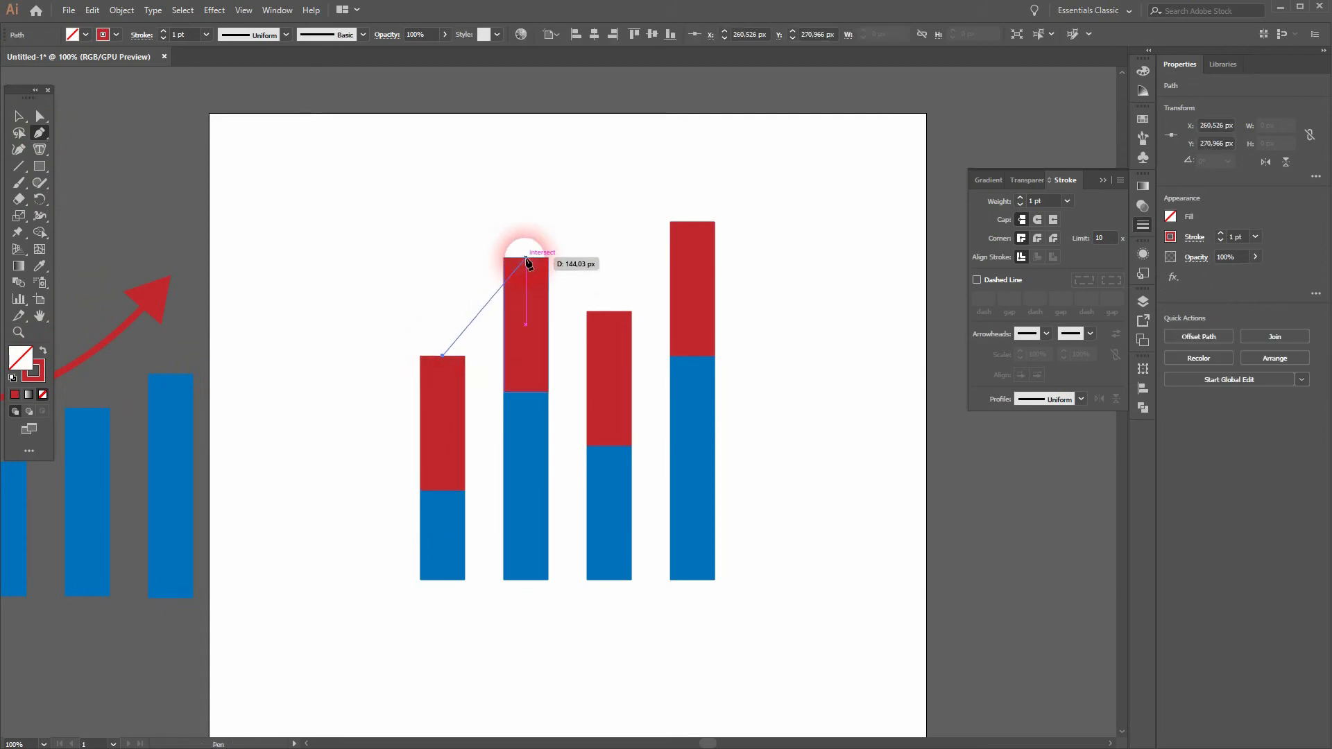
pyautogui.click(526, 258)
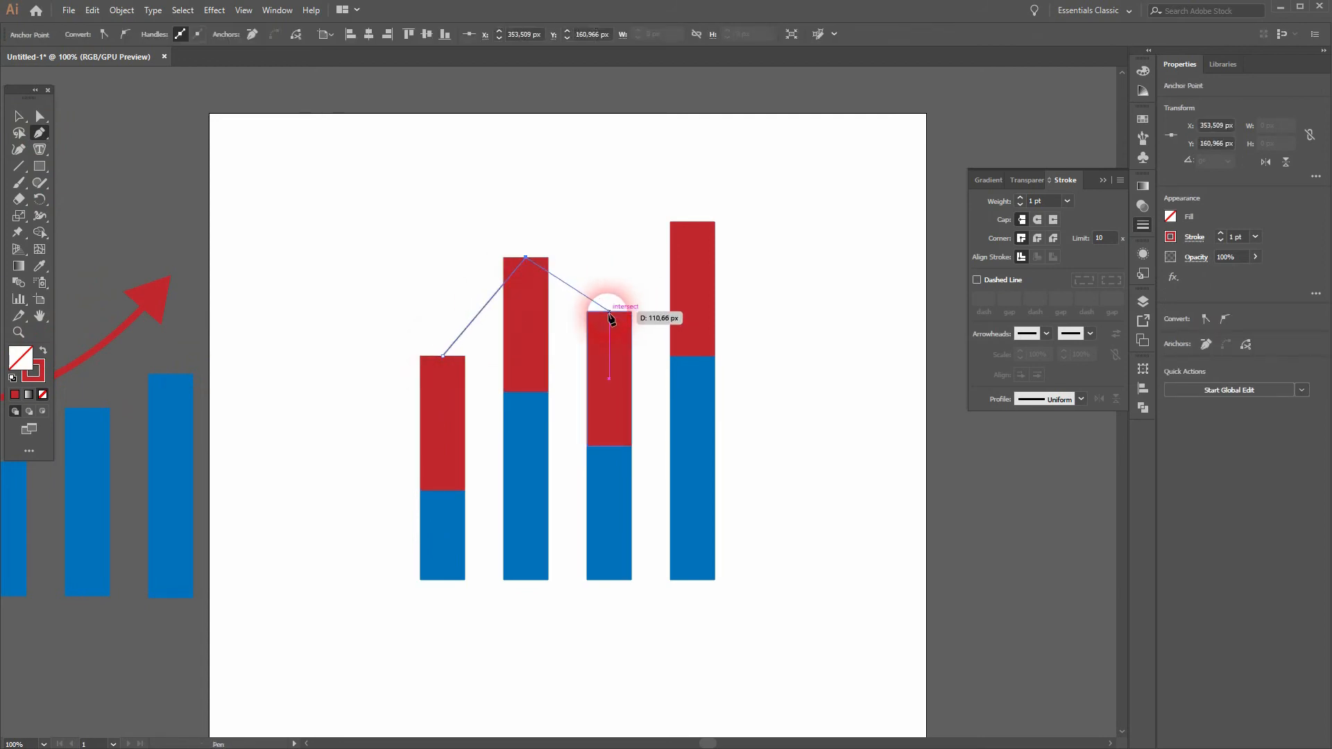
pyautogui.click(609, 312)
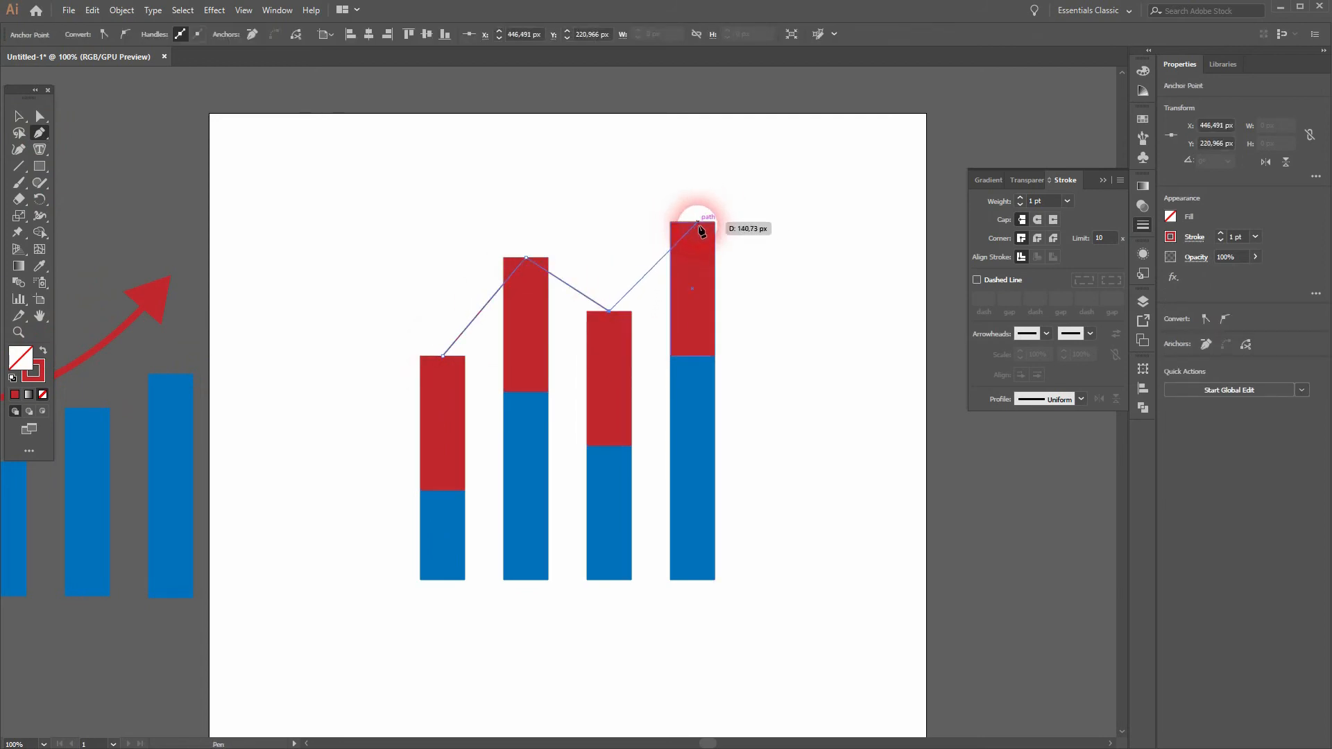
pyautogui.click(695, 222)
pyautogui.keyDown('ctrl'); pyautogui.click(838, 295); pyautogui.keyUp('ctrl')
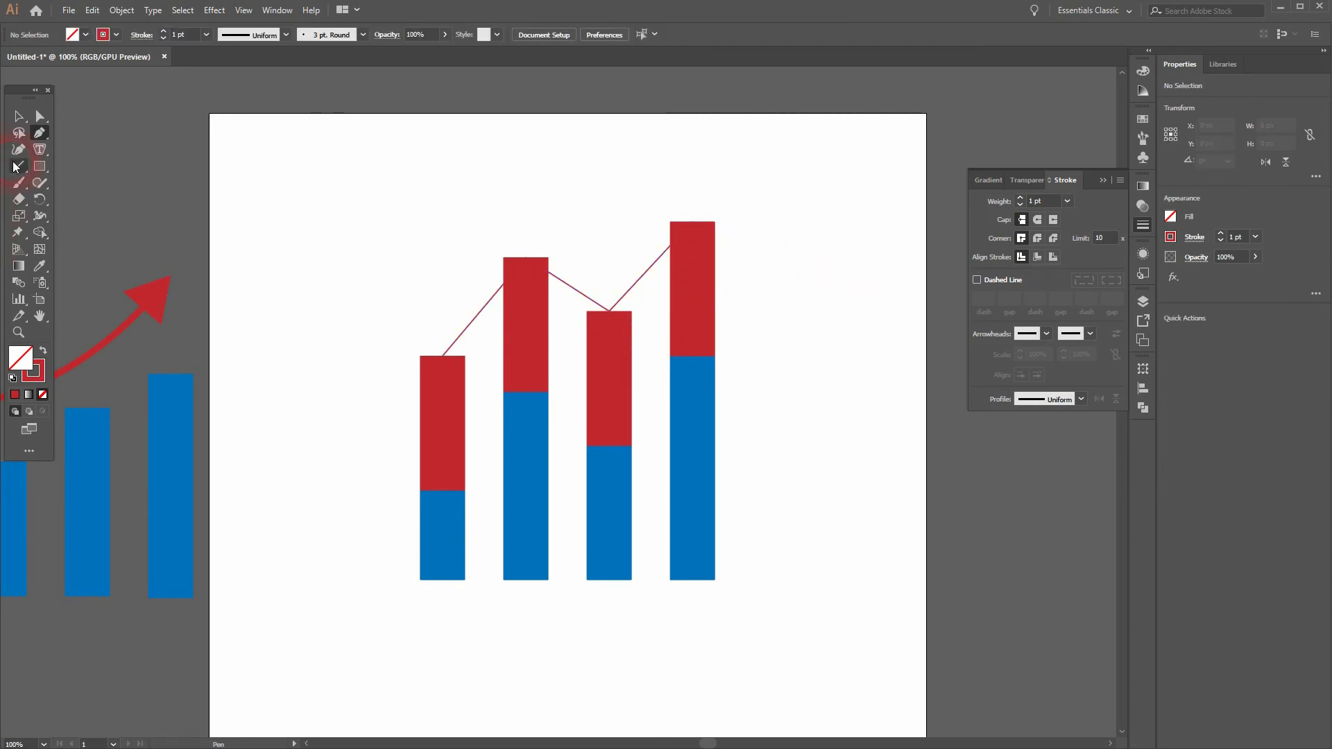
# Delete the four red rectangles above the bars, keeping the zigzag line
pyautogui.click(18, 119)
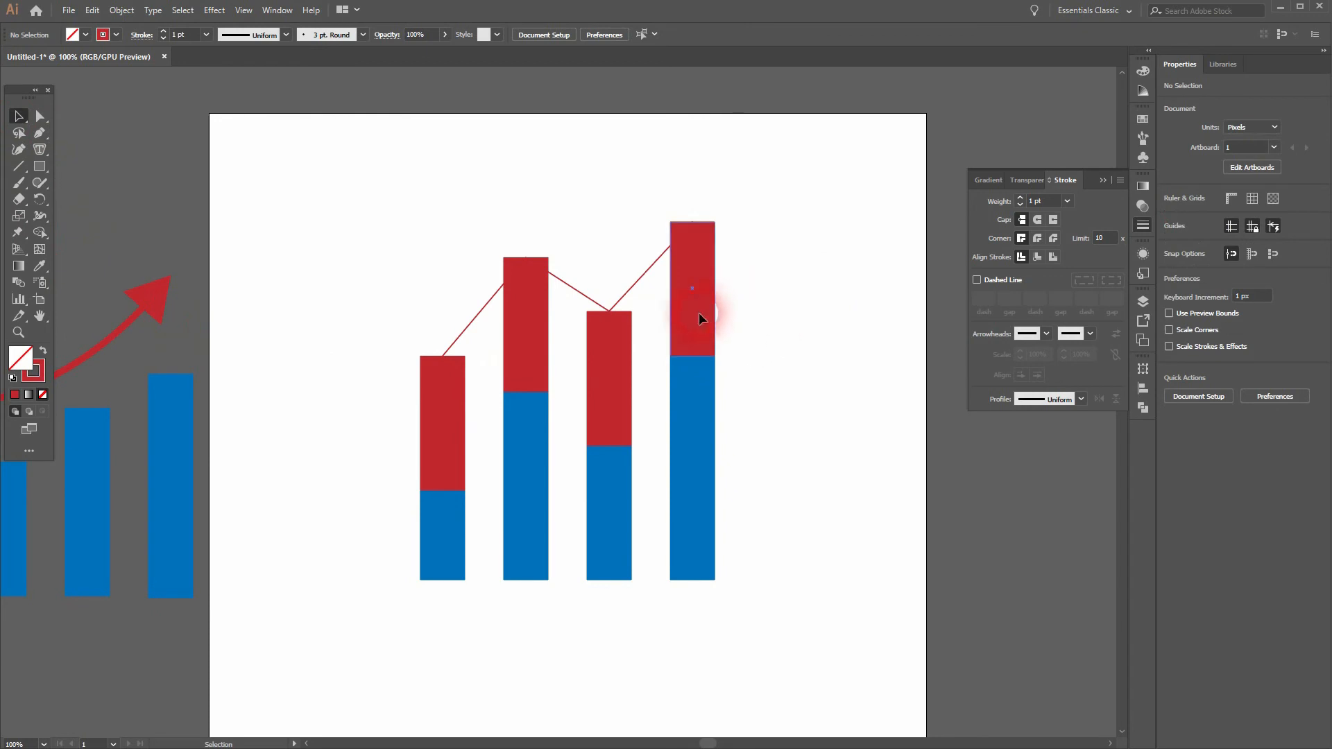
pyautogui.moveTo(698, 313); pyautogui.dragTo(627, 380)
pyautogui.click(624, 382)
pyautogui.press('Delete')
pyautogui.click(537, 344)
pyautogui.press('Delete')
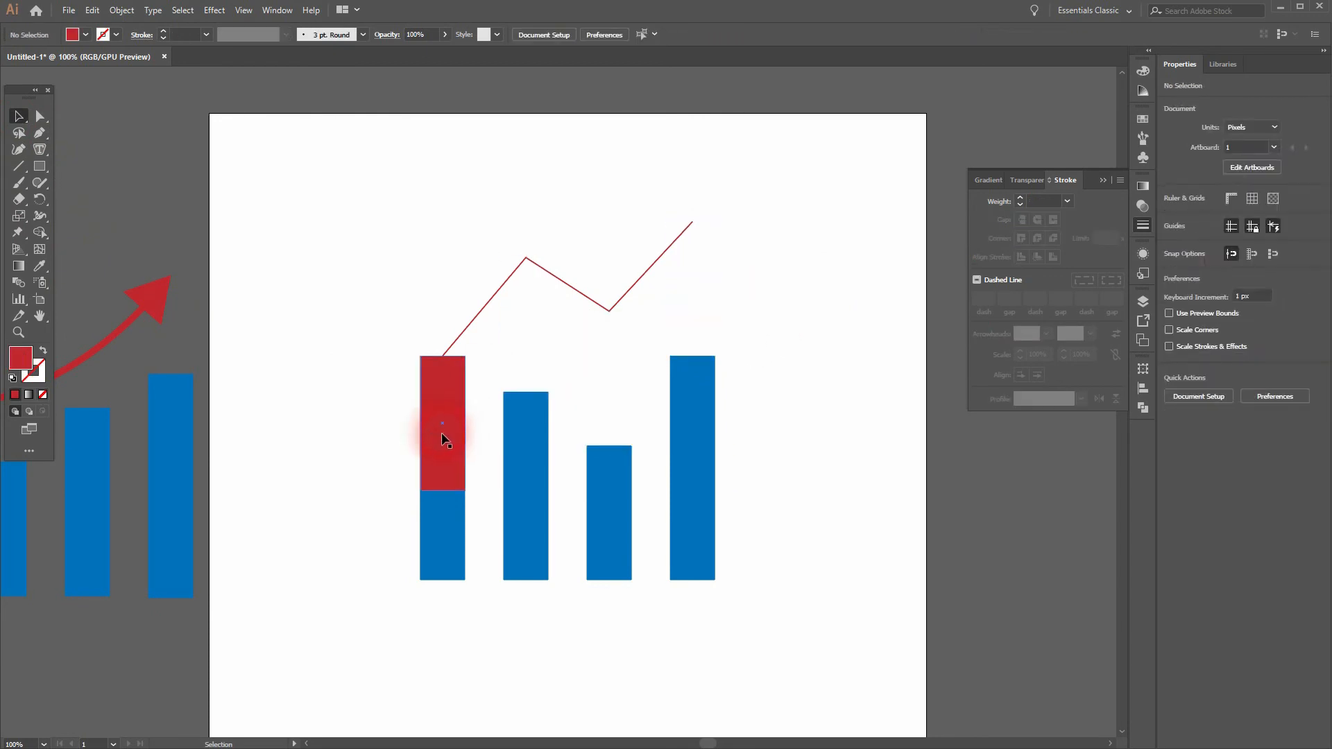
pyautogui.click(444, 437)
pyautogui.press('Delete')
# Set the stroke weight of the red zigzag line above the bars to 7 pt
pyautogui.moveTo(559, 182); pyautogui.dragTo(655, 300)
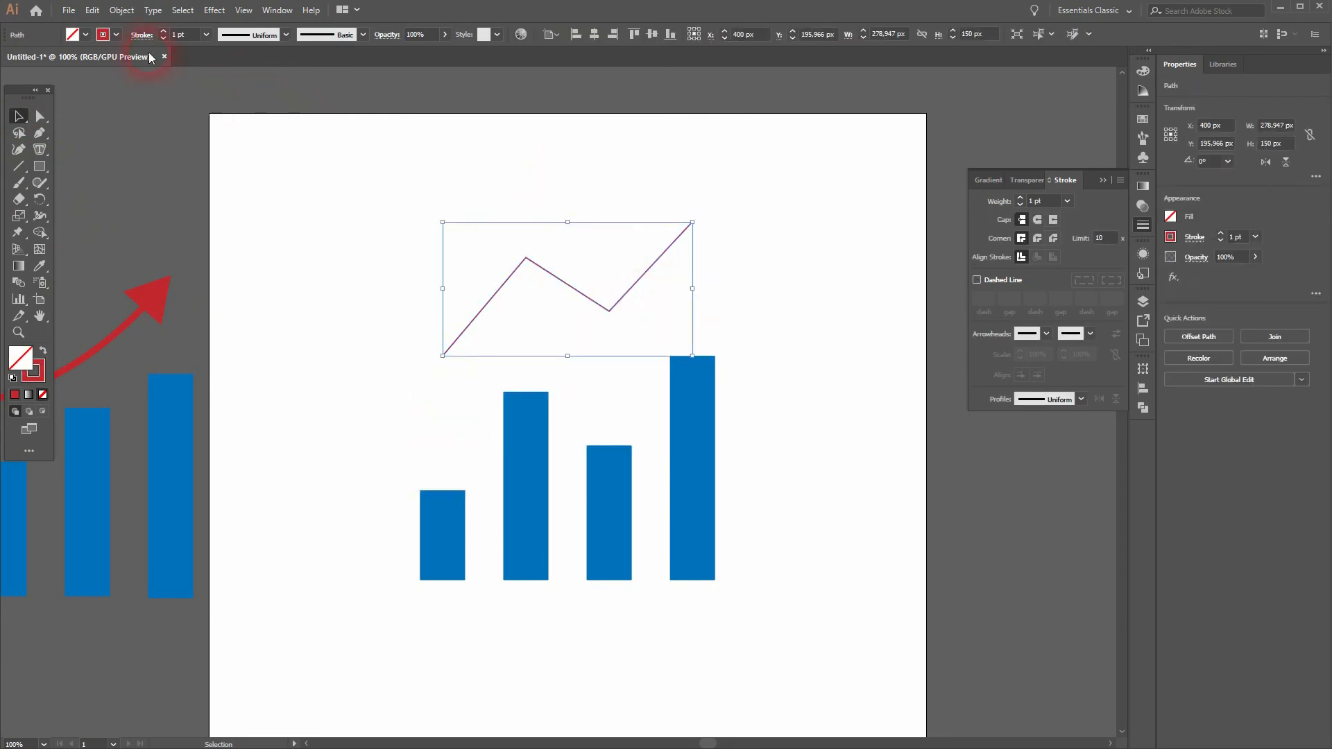
pyautogui.click(163, 31)
pyautogui.click(163, 32)
pyautogui.click(163, 32)
pyautogui.click(163, 32)
pyautogui.click(163, 32)
pyautogui.click(163, 31)
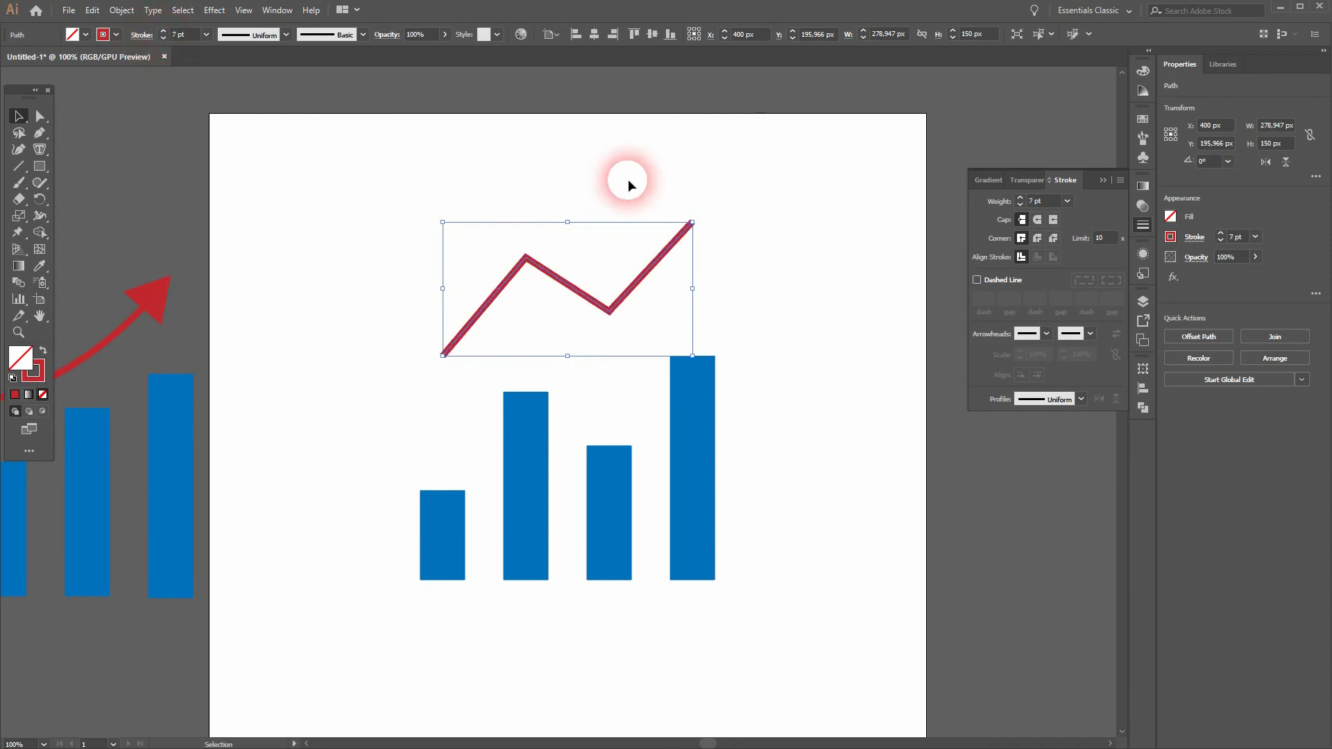
# Add a triangular arrowhead to the zigzag line's upper end above the last bar, scaled to 70%
pyautogui.click(1087, 340)
pyautogui.click(1056, 501)
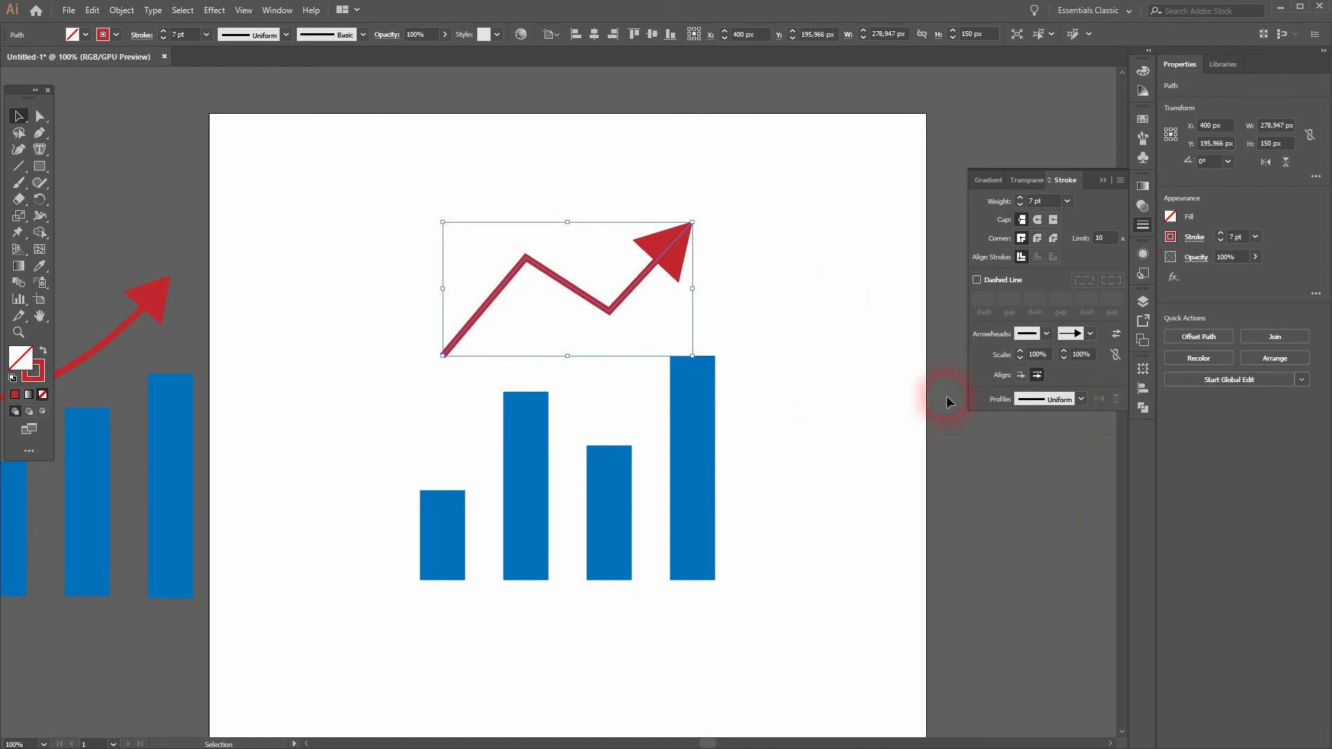
pyautogui.click(1006, 372)
pyautogui.click(862, 484)
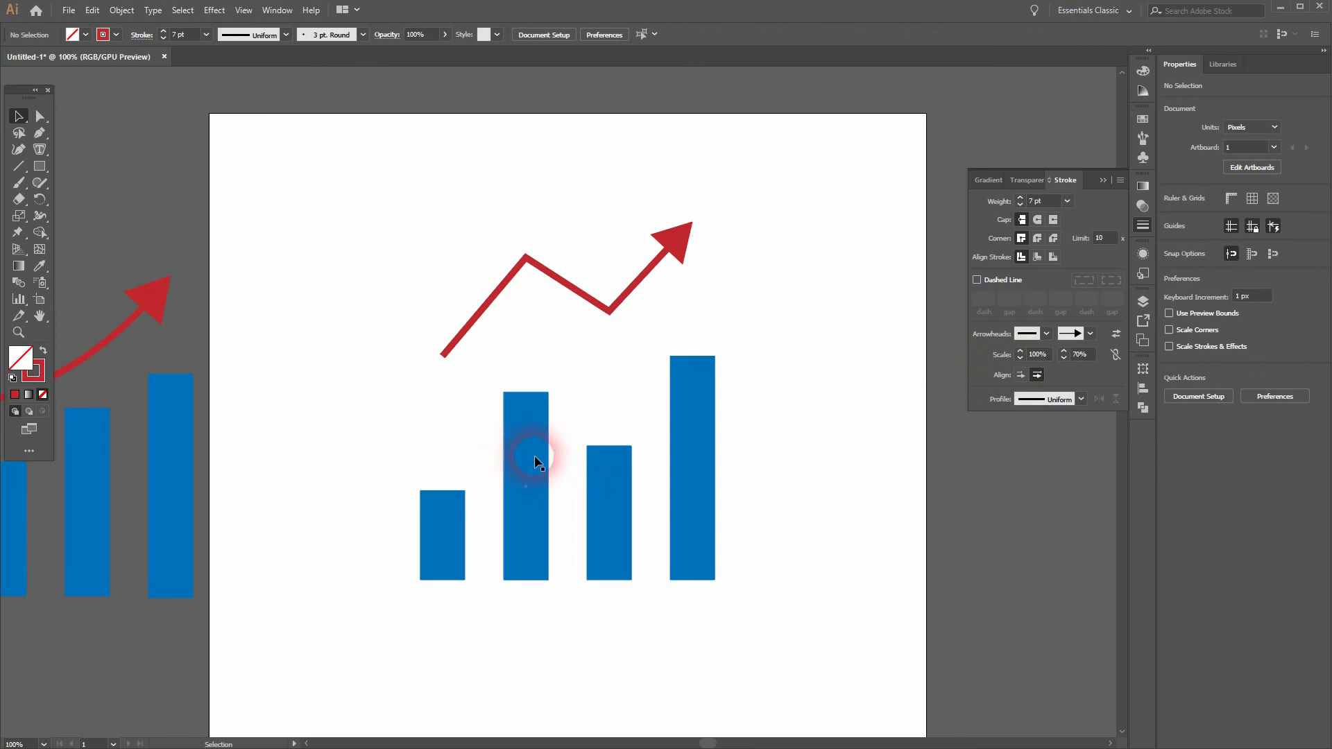
# Draw a circle of about 21.5 px centred on the zigzag line's starting point, with red fill and no stroke
pyautogui.moveTo(40, 169); pyautogui.dragTo(106, 205)
pyautogui.moveTo(438, 352); pyautogui.dragTo(459, 370)
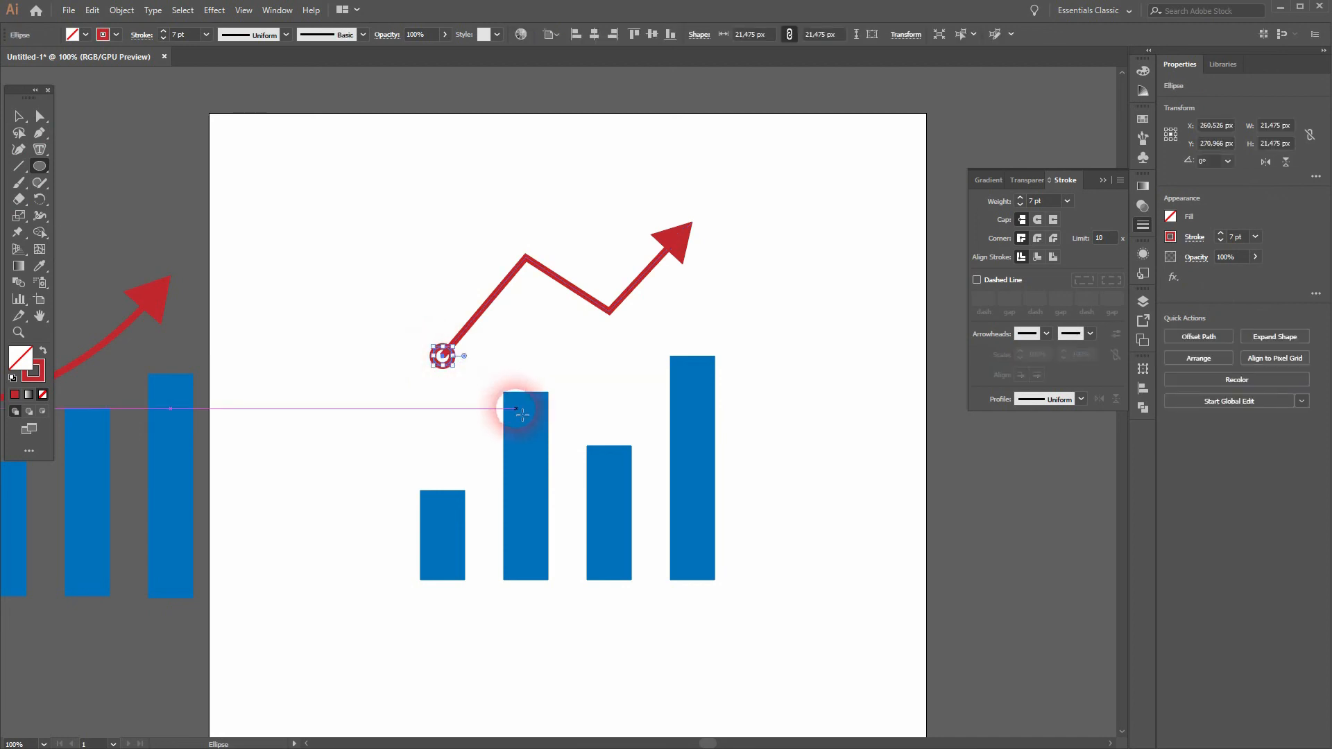
pyautogui.click(50, 350)
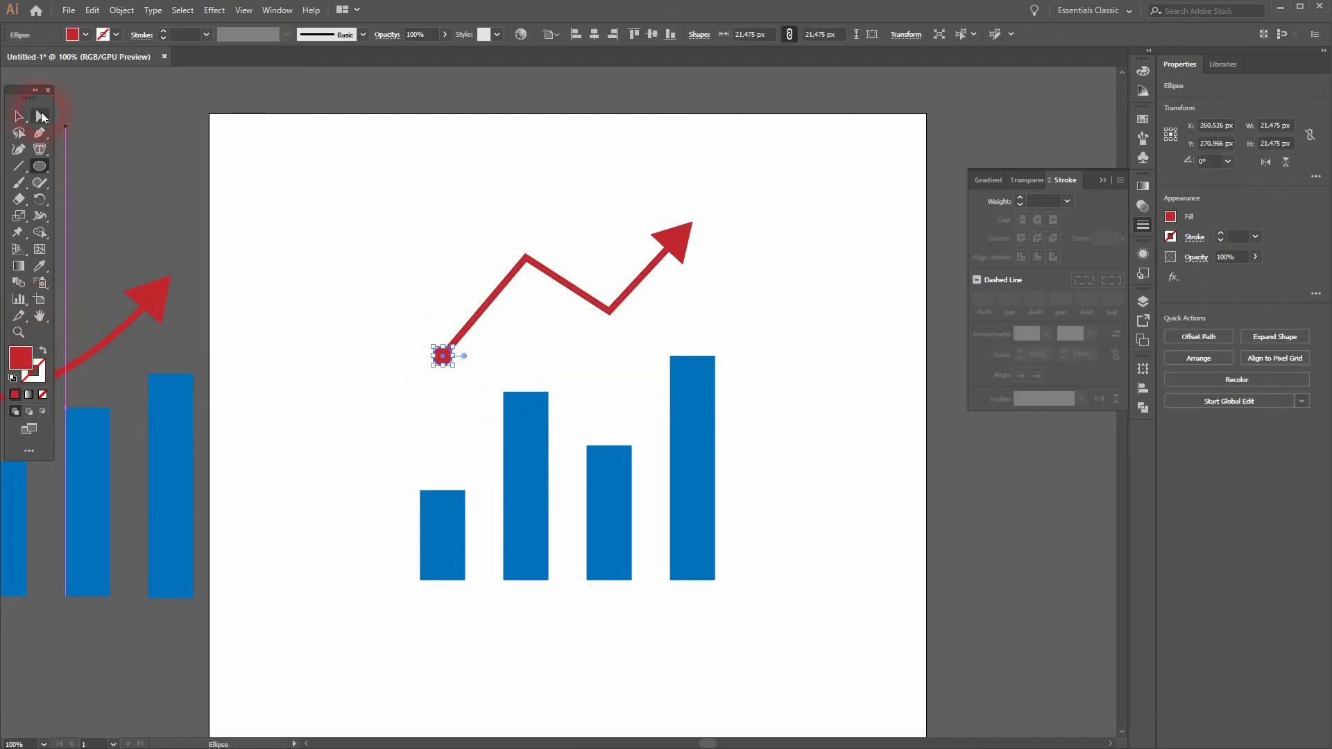
# Copy the red circle onto the two inner corners of the zigzag line
pyautogui.click(18, 118)
pyautogui.click(516, 361)
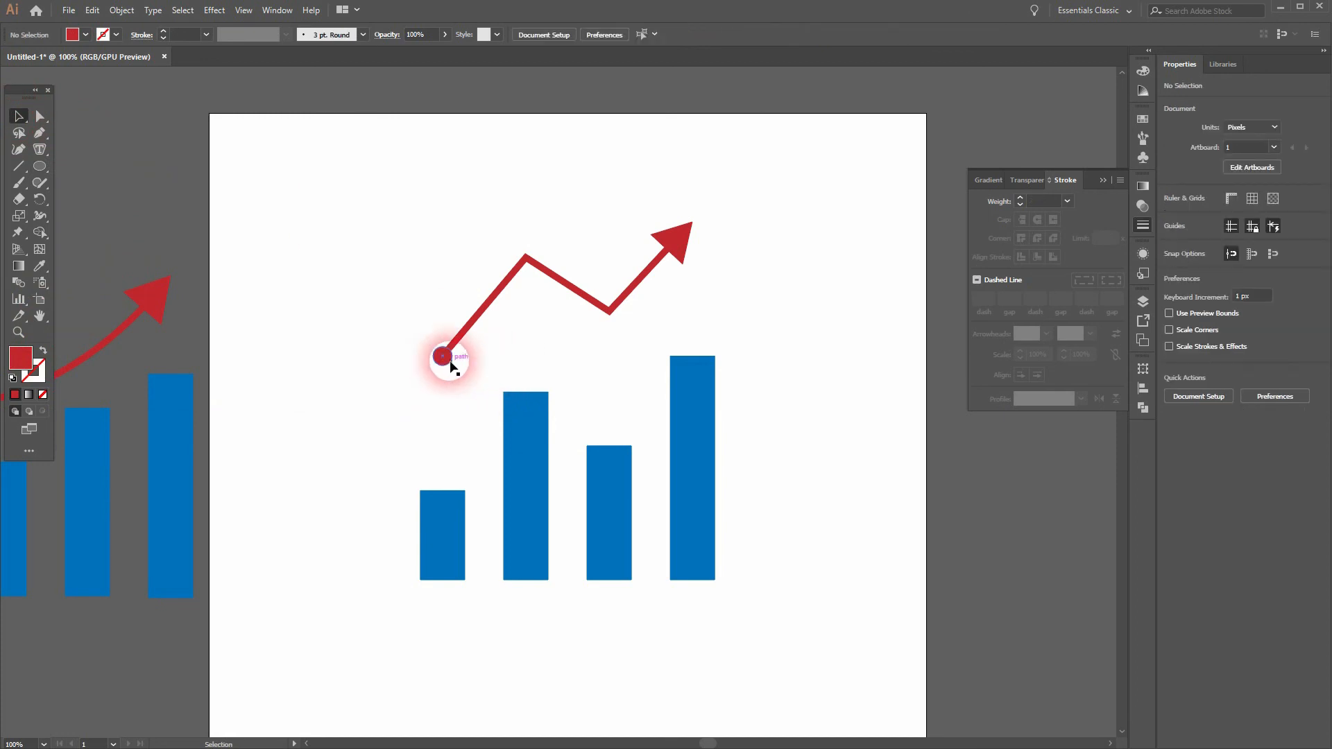
pyautogui.moveTo(442, 360); pyautogui.dragTo(609, 312)
pyautogui.click(822, 306)
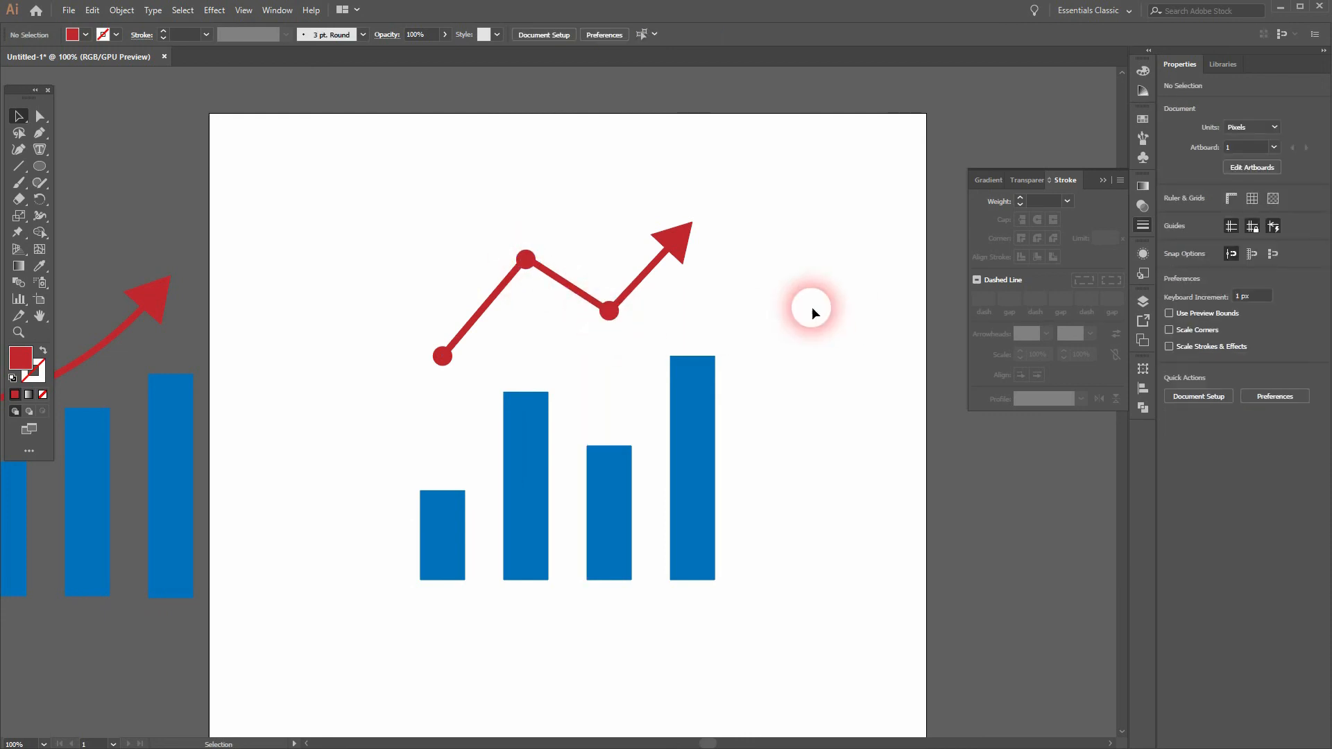
# Display the artwork as outlines and nudge the circle at the zigzag's lower corner so its centre meets the corner point
pyautogui.scroll(-1, 826, 306)
pyautogui.moveTo(367, 477); pyautogui.dragTo(543, 490)
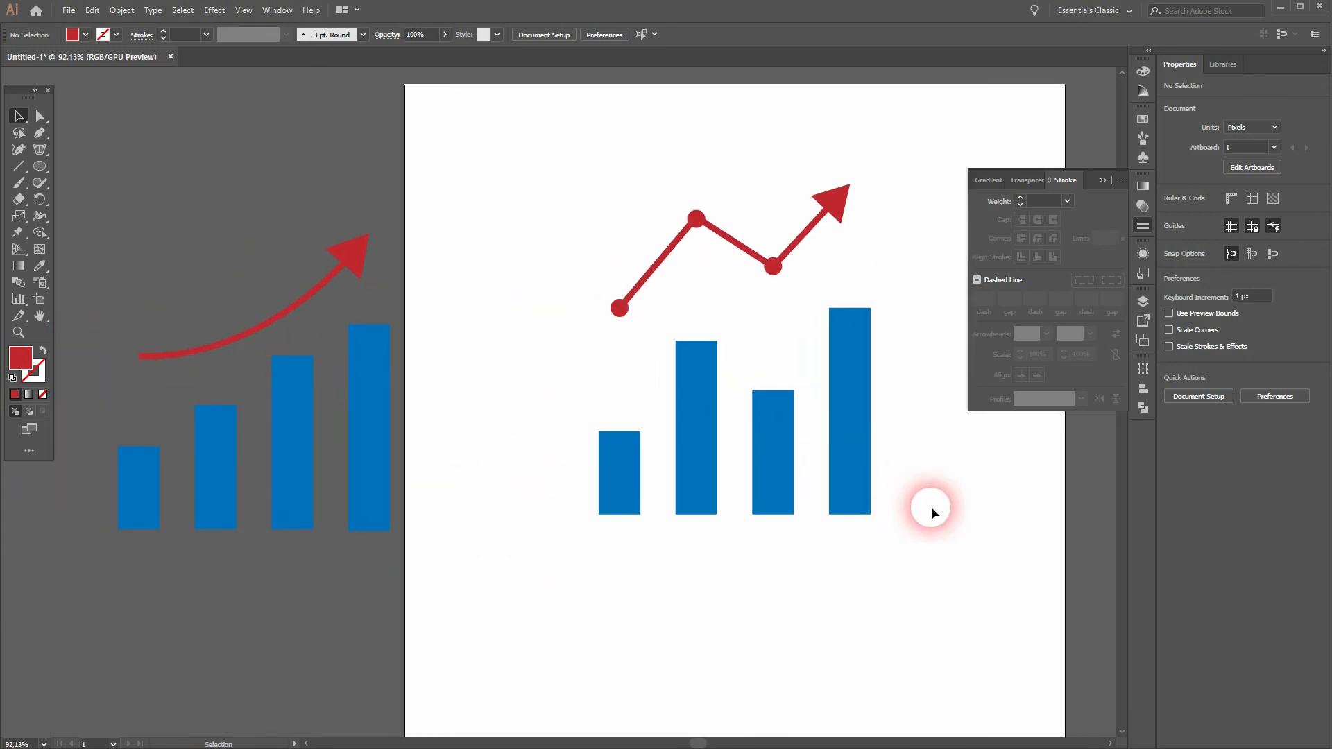
pyautogui.scroll(5, 719, 206)
pyautogui.moveTo(799, 526); pyautogui.dragTo(683, 431)
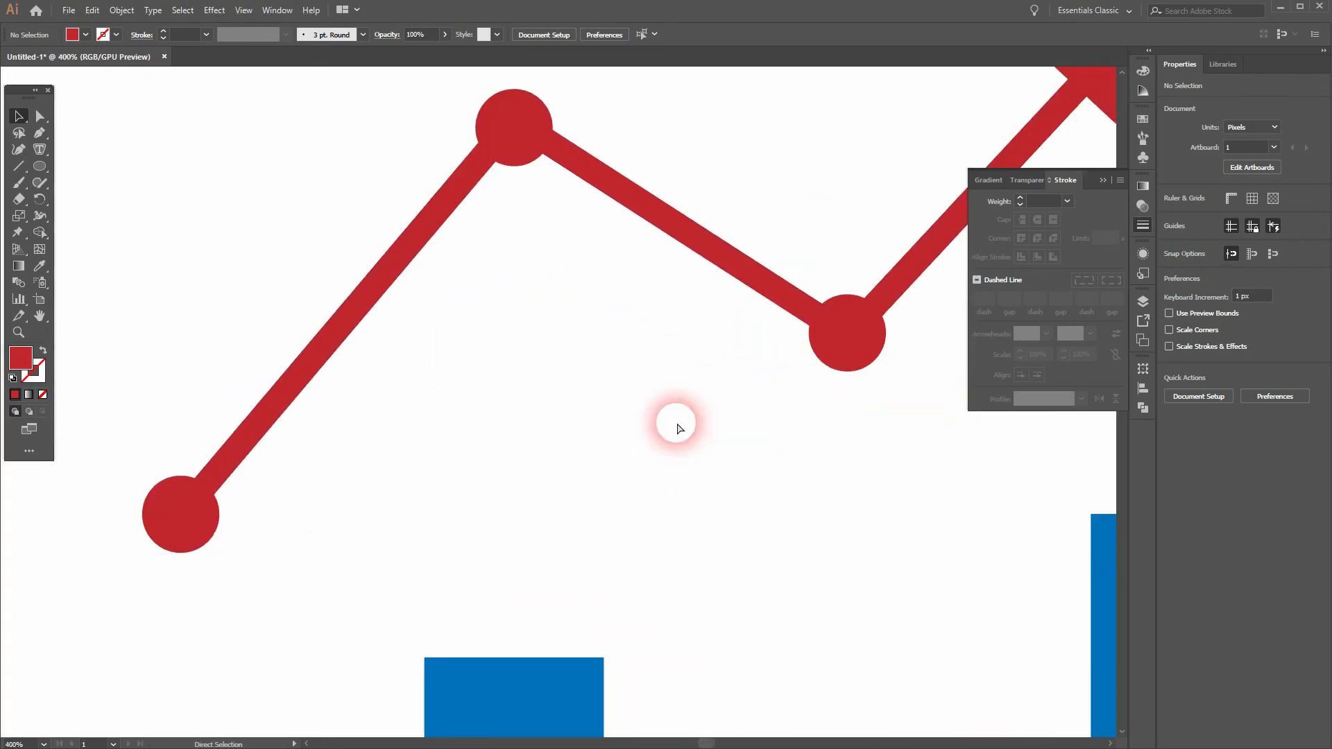
pyautogui.hotkey('ctrl', 'y')
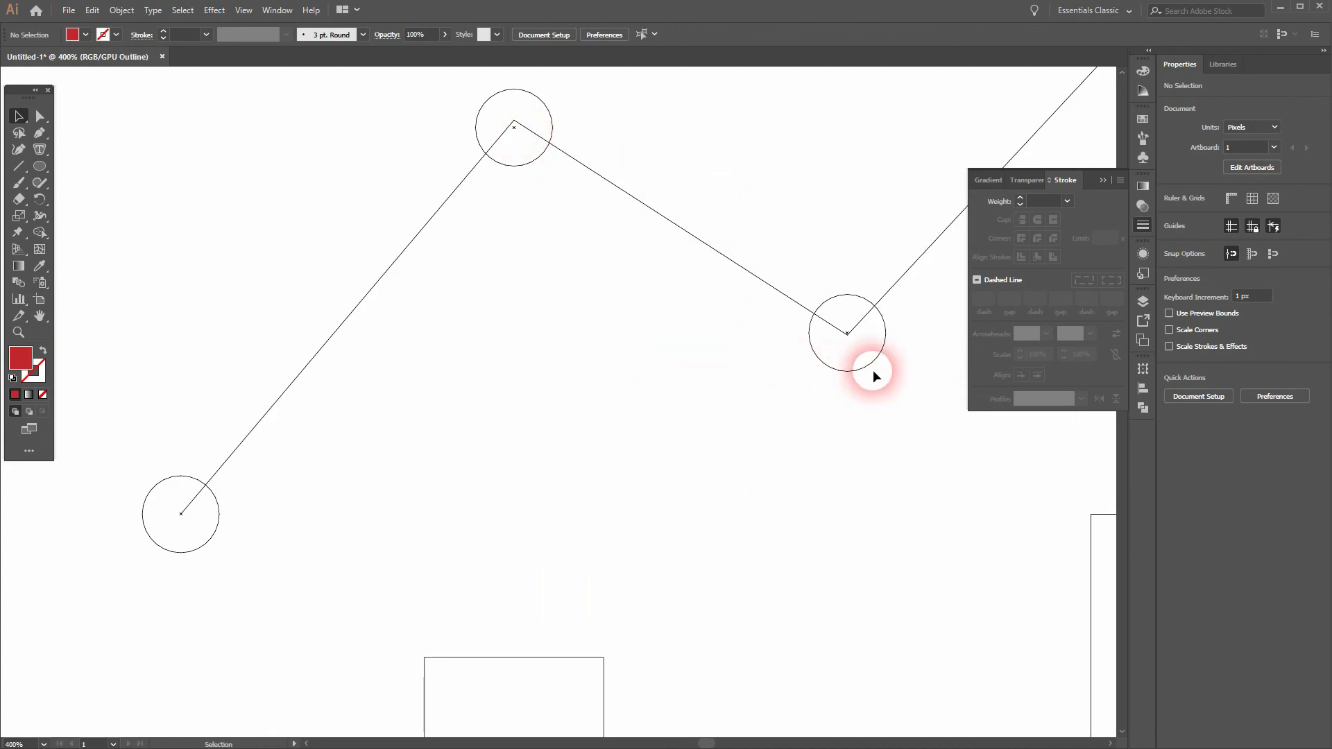
pyautogui.scroll(2, 881, 340)
pyautogui.scroll(2, 877, 433)
pyautogui.scroll(2, 877, 433)
pyautogui.click(884, 411)
pyautogui.moveTo(764, 333); pyautogui.dragTo(756, 341)
pyautogui.click(255, 258)
# Move the circle at the zigzag's upper corner so its centre sits exactly on the corner point
pyautogui.moveTo(256, 253); pyautogui.dragTo(743, 531)
pyautogui.moveTo(454, 286); pyautogui.dragTo(776, 612)
pyautogui.moveTo(617, 432); pyautogui.dragTo(616, 404)
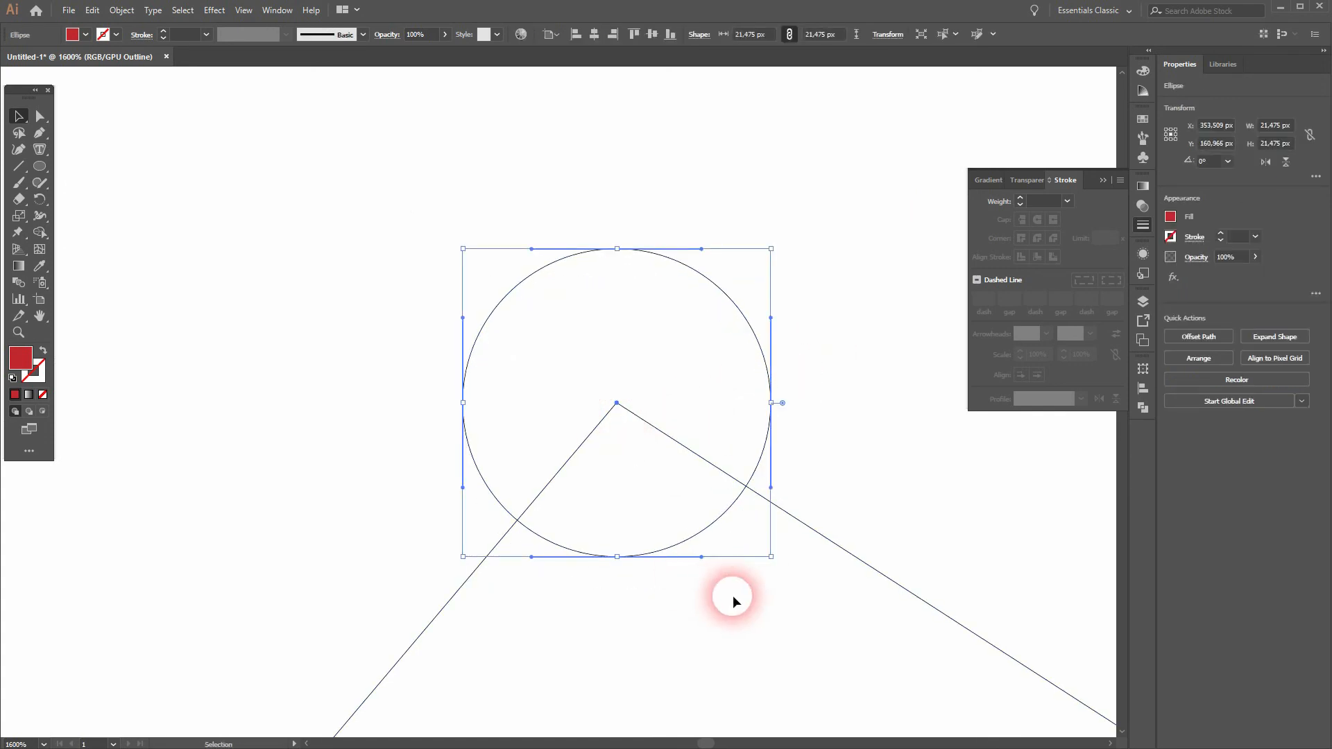
pyautogui.click(733, 596)
# Return the artwork from outline to preview display with the artboard fitted in view, and collapse the stroke settings
pyautogui.hotkey('ctrl', '0')
pyautogui.hotkey('ctrl', 'y')
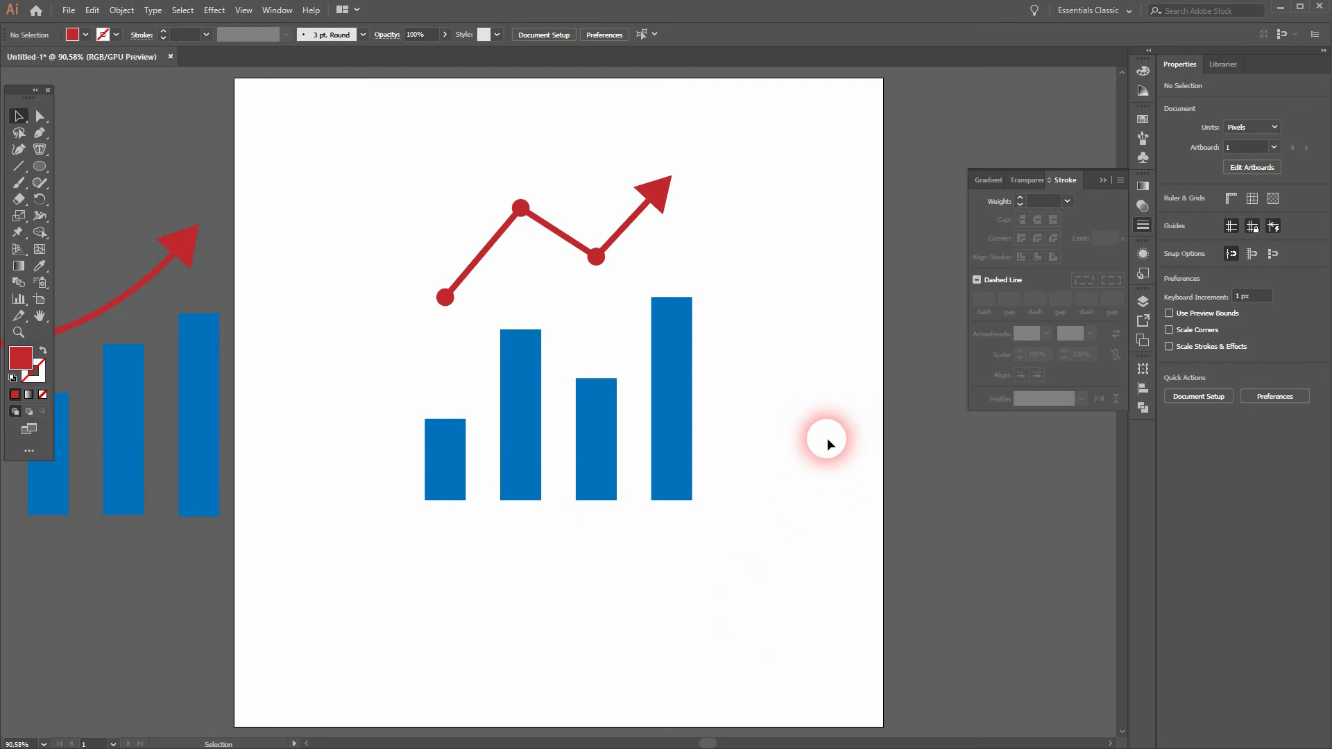
pyautogui.moveTo(461, 610); pyautogui.dragTo(624, 610)
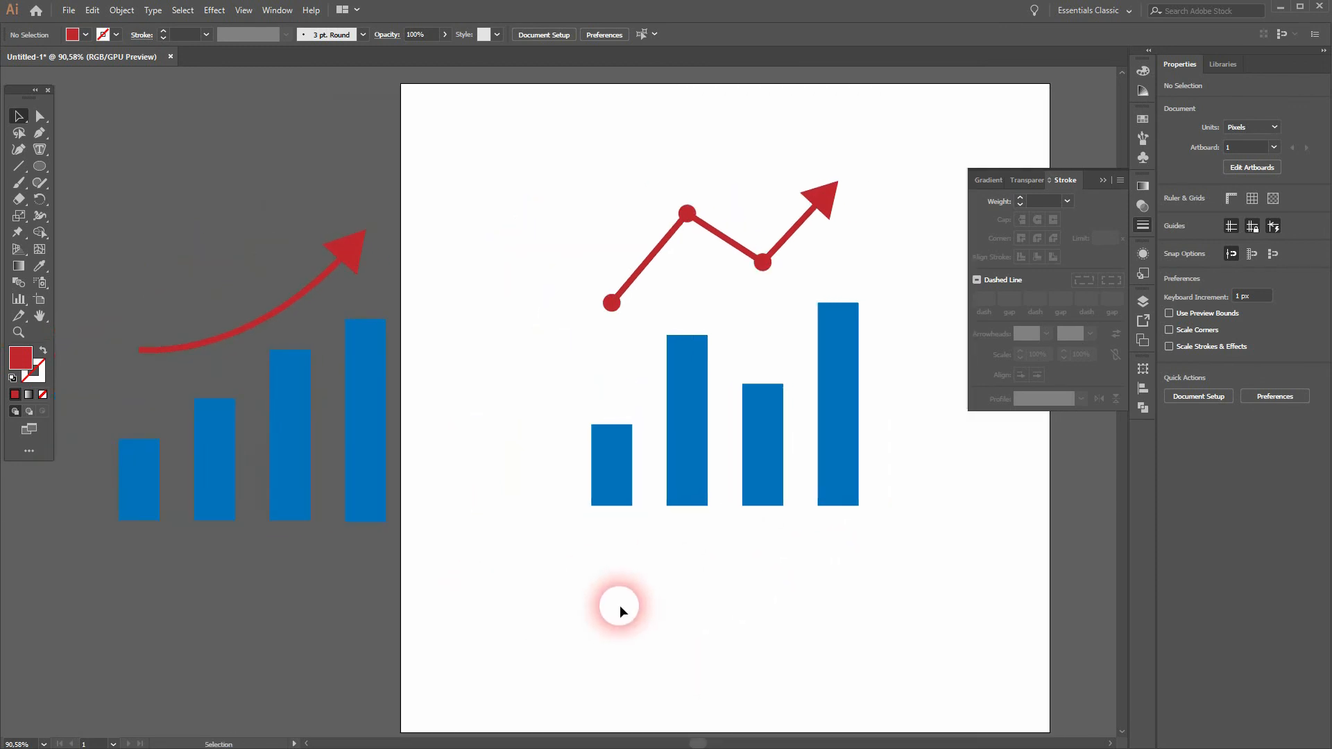
pyautogui.click(1107, 179)
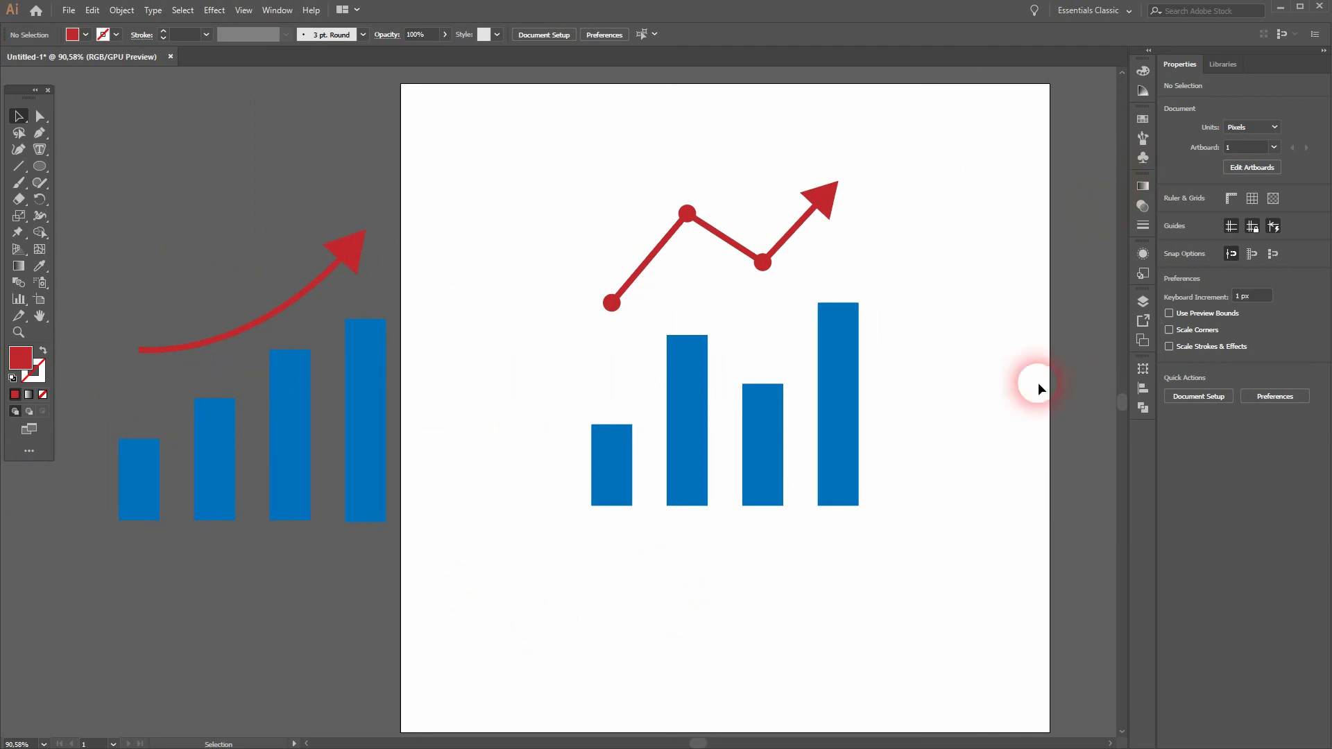